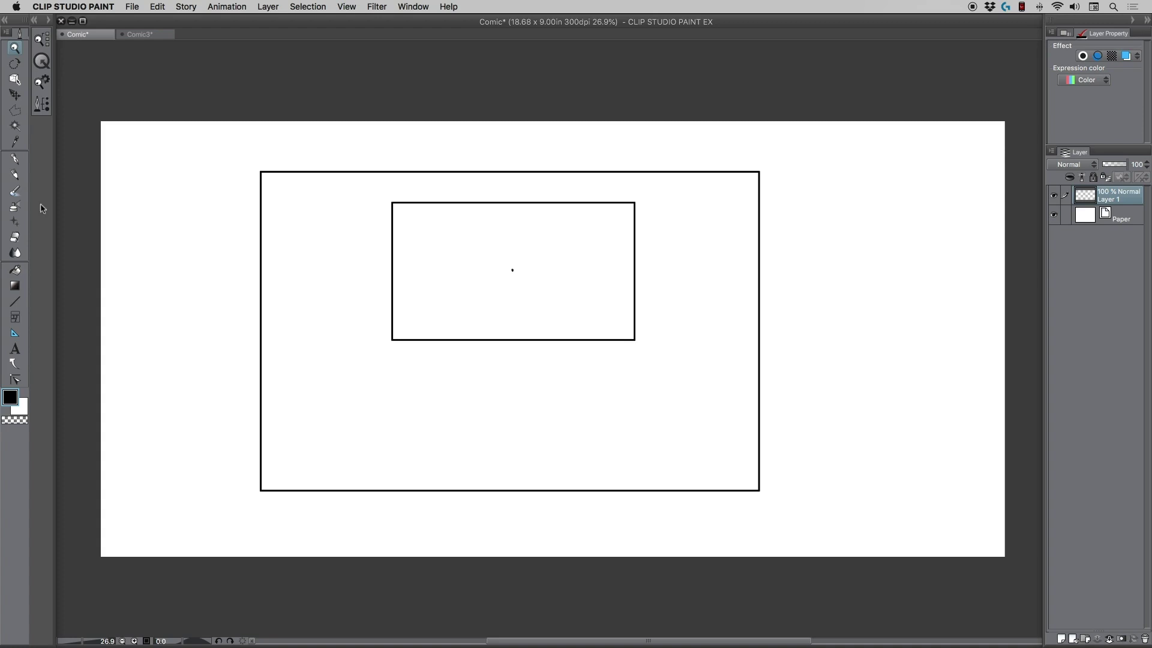
Step: Sketch explanatory arrows, a horizon line and corner diagonals over the room, then undo them all
{"action": "left_click", "coordinate": [14, 174]}
{"action": "left_click_drag", "start_coordinate": [243, 168], "coordinate": [250, 182]}
{"action": "key", "text": "super+z"}
{"action": "key", "text": "super+z"}
{"action": "mouse_move", "coordinate": [365, 275]}
{"action": "left_mouse_down"}
{"action": "mouse_move", "coordinate": [386, 275]}
{"action": "mouse_move", "coordinate": [377, 283]}
{"action": "left_mouse_up"}
{"action": "key", "text": "super+z"}
{"action": "key", "text": "super+z"}
{"action": "left_click_drag", "start_coordinate": [507, 263], "coordinate": [502, 244]}
{"action": "left_click_drag", "start_coordinate": [272, 276], "coordinate": [690, 271]}
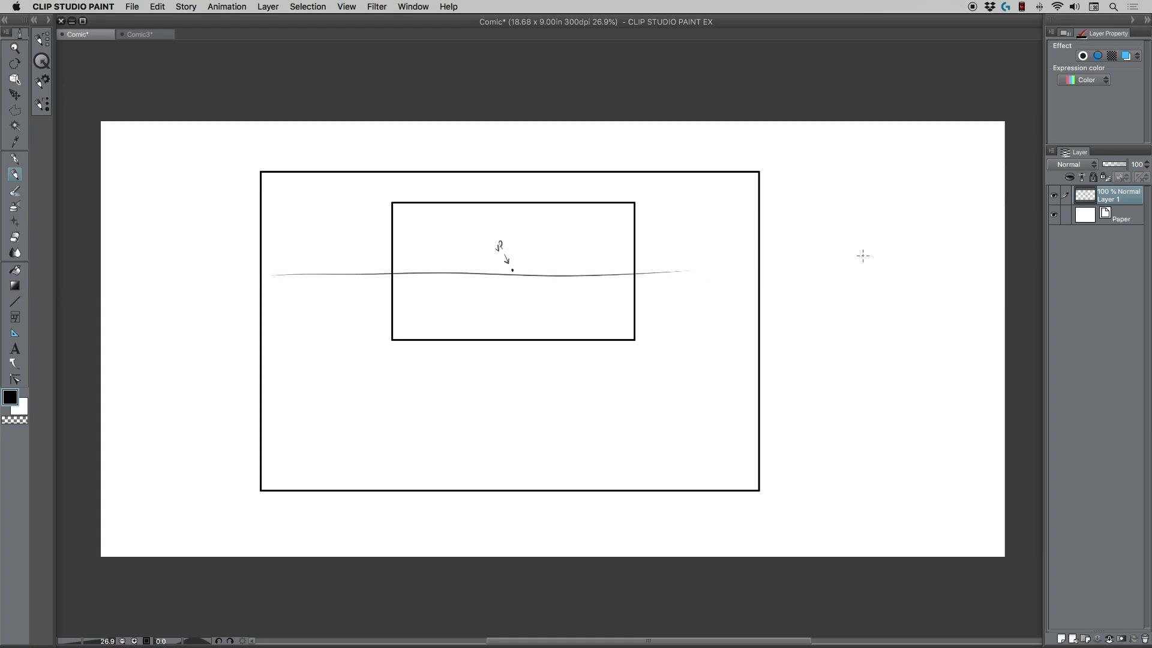
{"action": "key", "text": "super+z"}
{"action": "left_click_drag", "start_coordinate": [392, 340], "coordinate": [274, 475]}
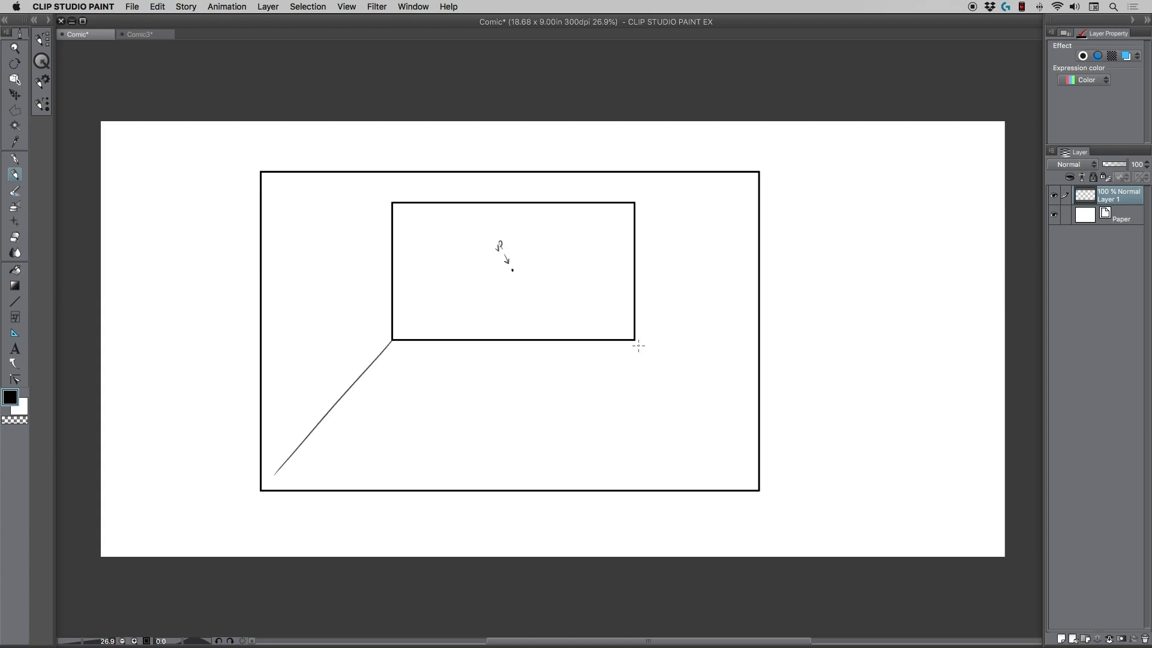
{"action": "left_click_drag", "start_coordinate": [635, 341], "coordinate": [777, 489]}
{"action": "left_click_drag", "start_coordinate": [372, 327], "coordinate": [388, 339]}
{"action": "key", "text": "super+z"}
{"action": "key", "text": "super+z"}
{"action": "key", "text": "super+z"}
{"action": "key", "text": "super+z"}
{"action": "key", "text": "super+z"}
Step: On a new layer, draw a line from the vanishing point through the back wall's lower-left corner, then zoom in
{"action": "left_click", "coordinate": [1061, 638]}
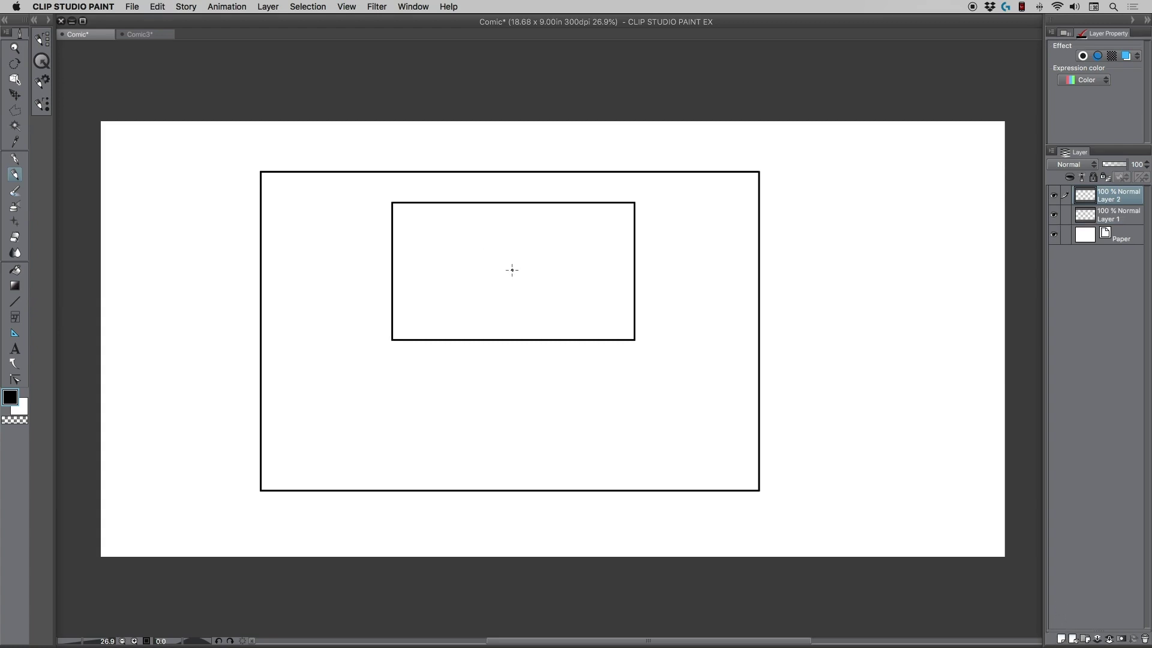
{"action": "left_click_drag", "start_coordinate": [512, 269], "coordinate": [94, 514]}
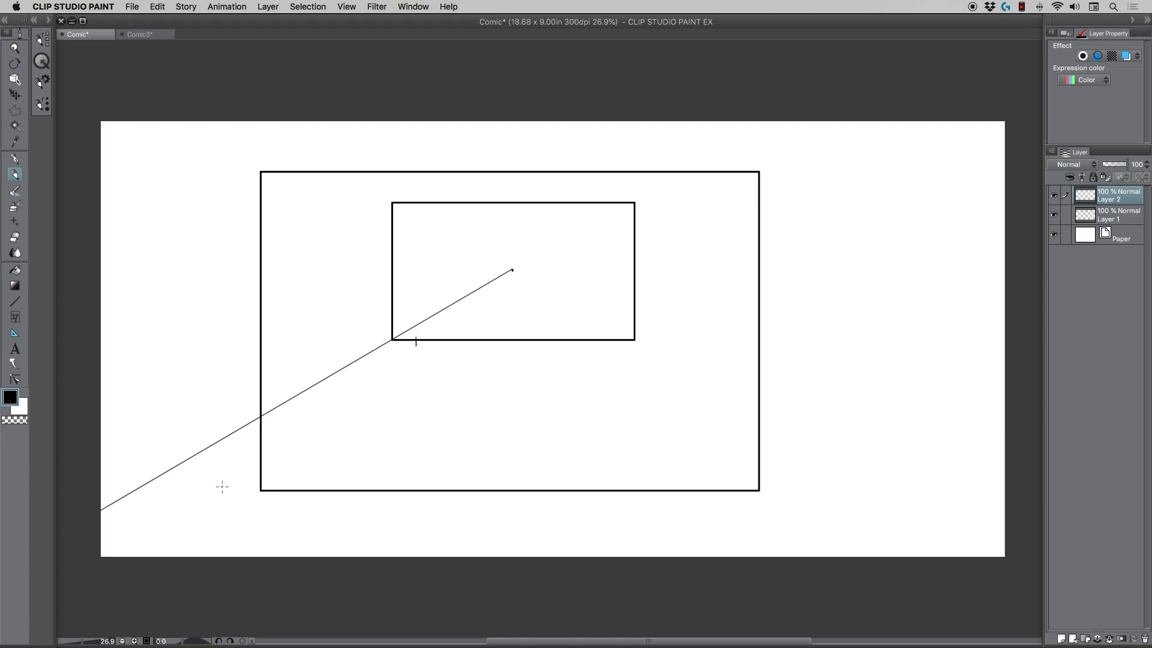
{"action": "left_click_drag", "start_coordinate": [232, 485], "coordinate": [230, 507]}
{"action": "key", "text": "super+z"}
{"action": "key", "text": "super+z"}
{"action": "left_click", "coordinate": [17, 50]}
{"action": "mouse_move", "coordinate": [521, 290]}
{"action": "left_mouse_down"}
{"action": "mouse_move", "coordinate": [534, 298]}
{"action": "mouse_move", "coordinate": [529, 277]}
{"action": "left_mouse_up"}
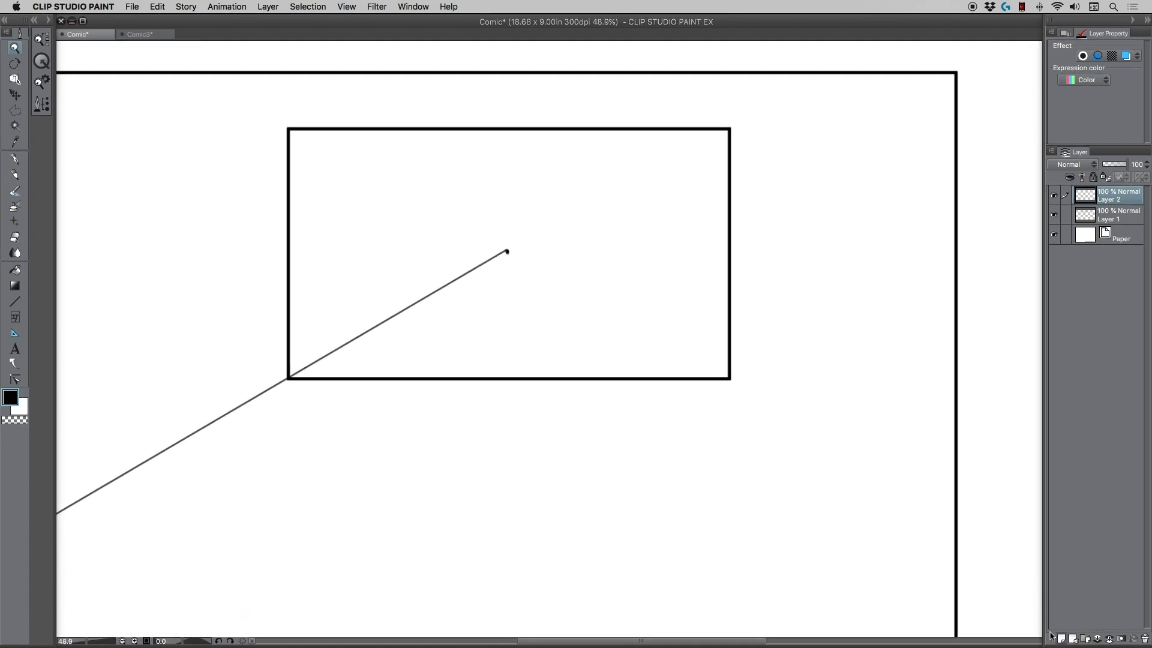
Step: On a new layer, copy the tick mark on the back wall's bottom edge beside itself and merge it
{"action": "left_click", "coordinate": [1062, 637]}
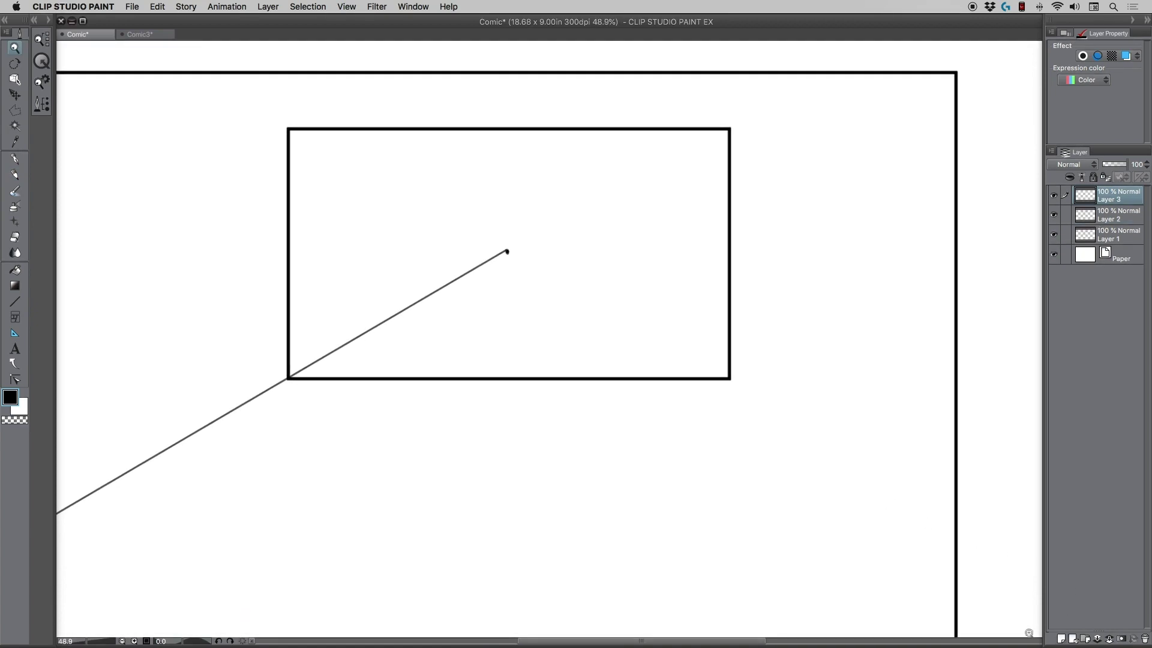
{"action": "left_click", "coordinate": [16, 174]}
{"action": "left_click", "coordinate": [15, 94]}
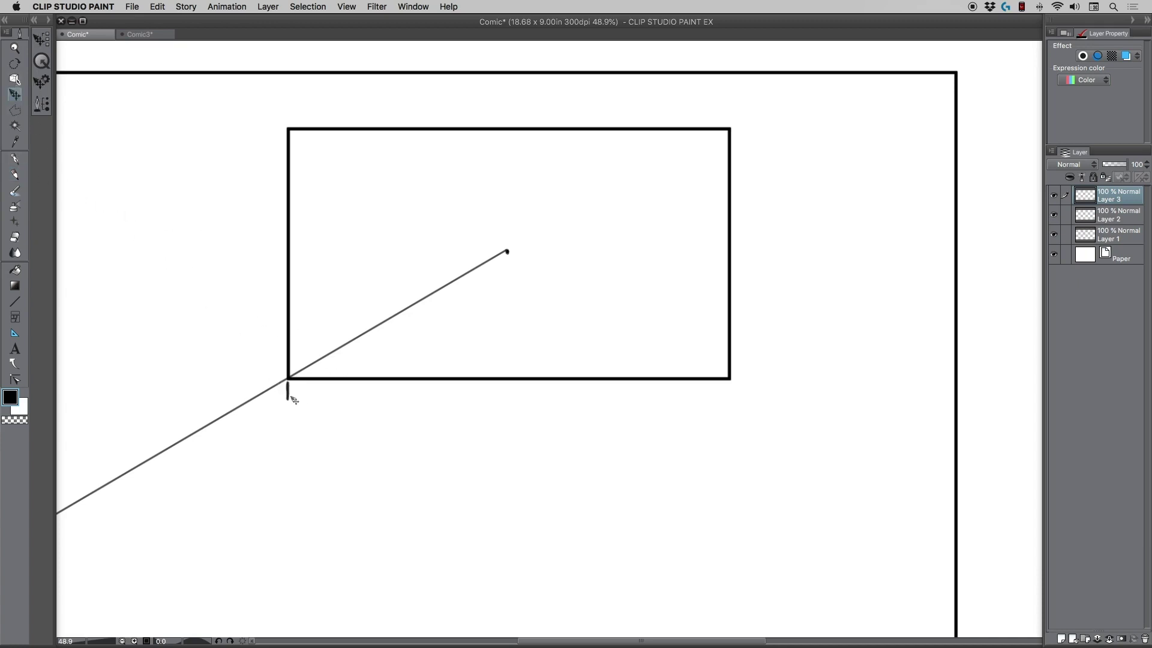
{"action": "left_click_drag", "start_coordinate": [293, 399], "coordinate": [335, 405]}
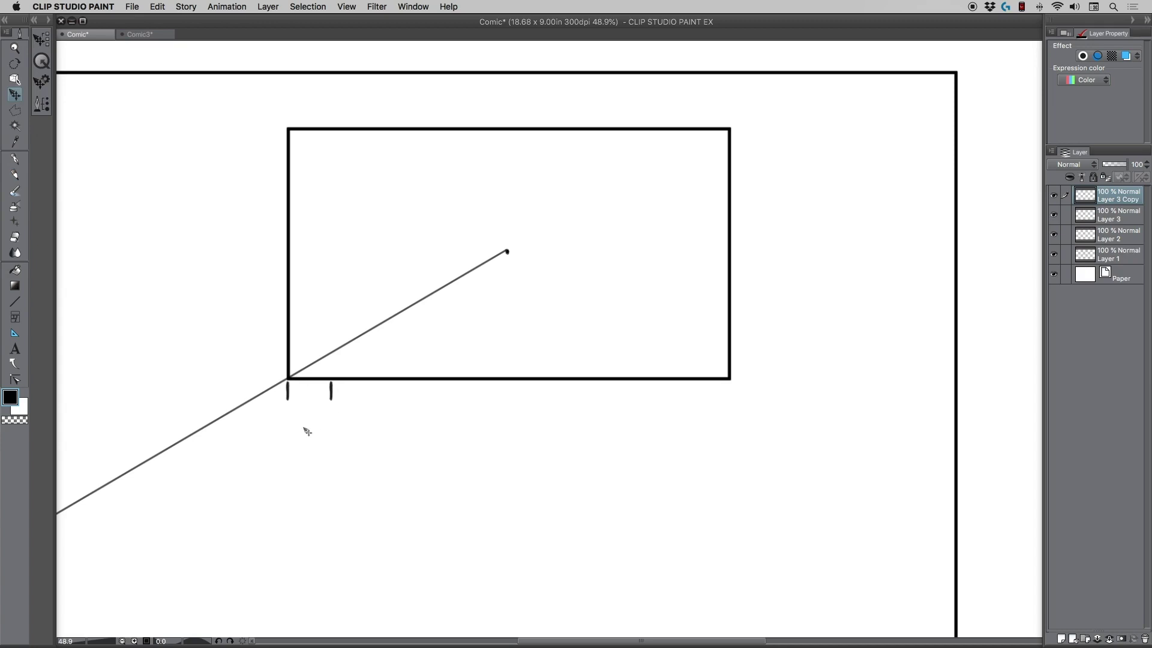
{"action": "key", "text": "super+e"}
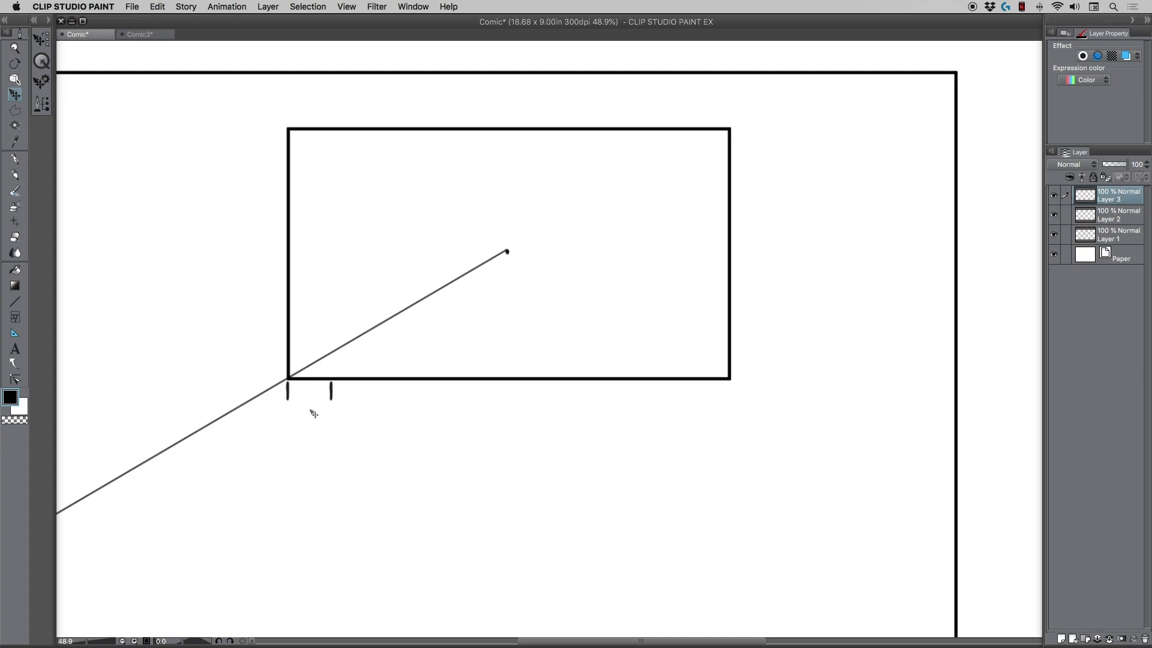
Step: Duplicate the ticks, shift the copies right and merge them into Layer 3 to lengthen the row
{"action": "left_click_drag", "start_coordinate": [308, 406], "coordinate": [354, 410]}
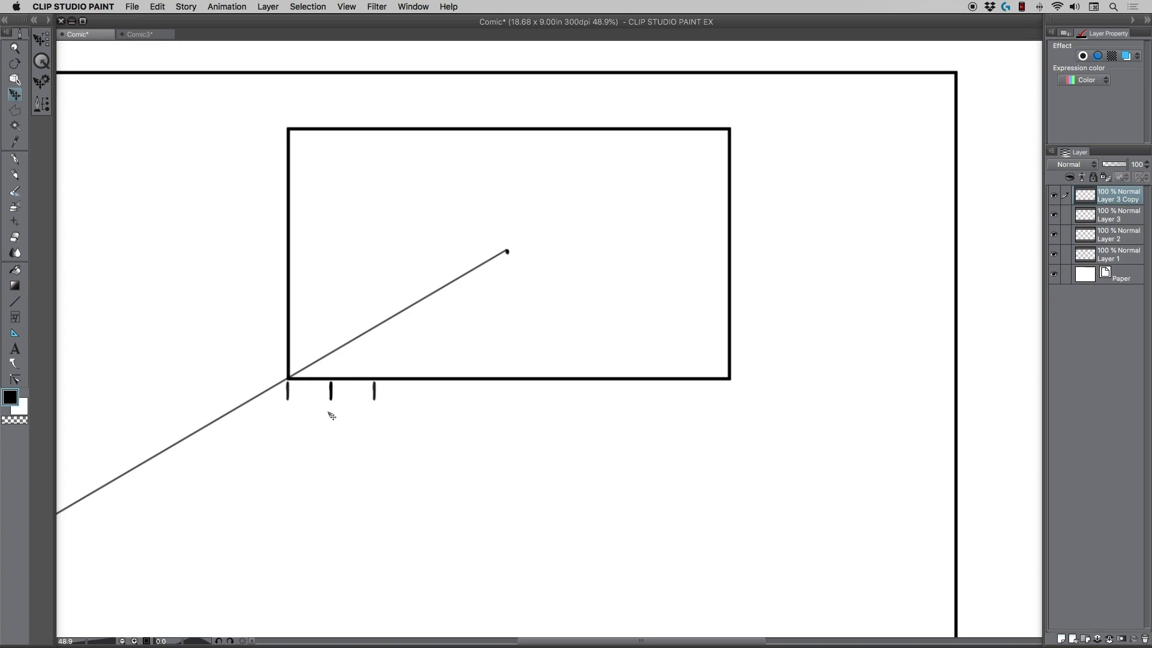
{"action": "key", "text": "ctrl+e"}
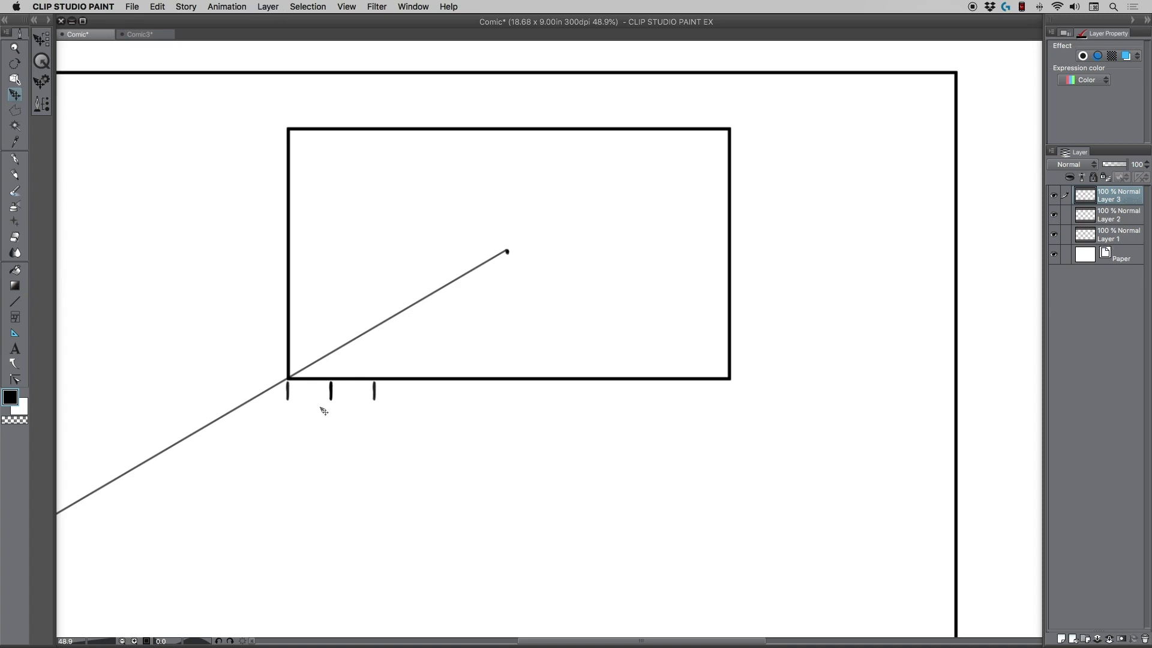
{"action": "key", "text": "ctrl+c"}
{"action": "key", "text": "ctrl+v"}
{"action": "left_click_drag", "start_coordinate": [324, 407], "coordinate": [400, 410]}
{"action": "key", "text": "ctrl+e"}
Step: Keep duplicating and merging shifted copies until thirteen ticks extend past the right corner
{"action": "key", "text": "ctrl+c"}
{"action": "key", "text": "ctrl+v"}
{"action": "left_click_drag", "start_coordinate": [314, 408], "coordinate": [492, 413]}
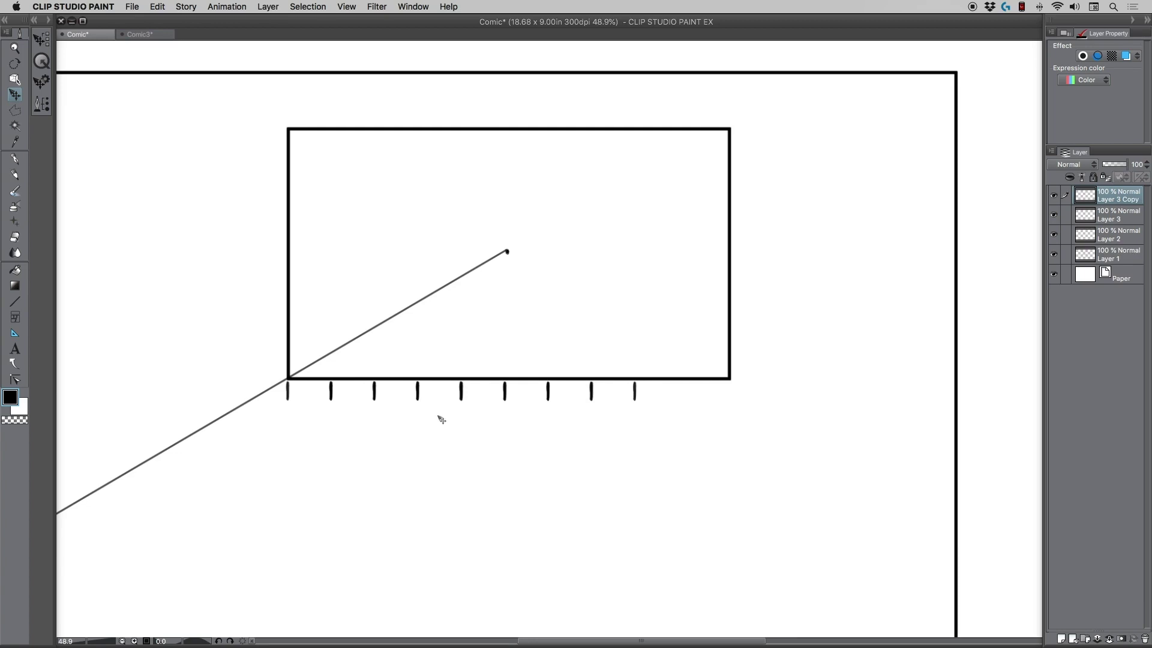
{"action": "key", "text": "super+v"}
{"action": "left_click_drag", "start_coordinate": [442, 418], "coordinate": [619, 421]}
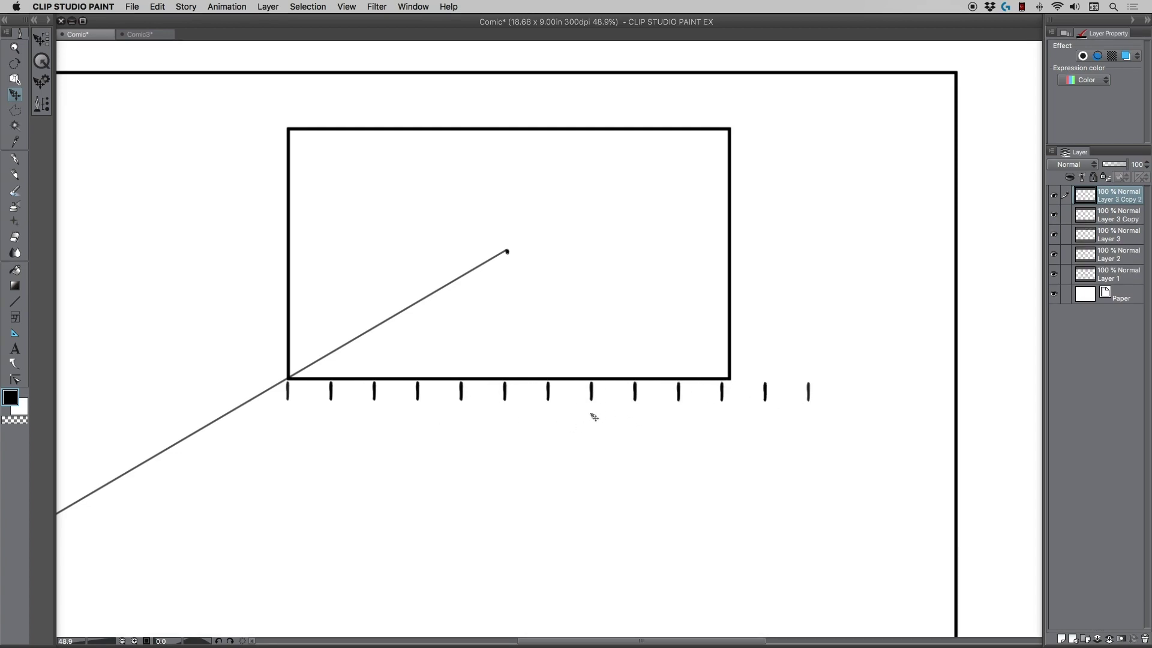
{"action": "key", "text": "super+e"}
{"action": "key", "text": "super+e"}
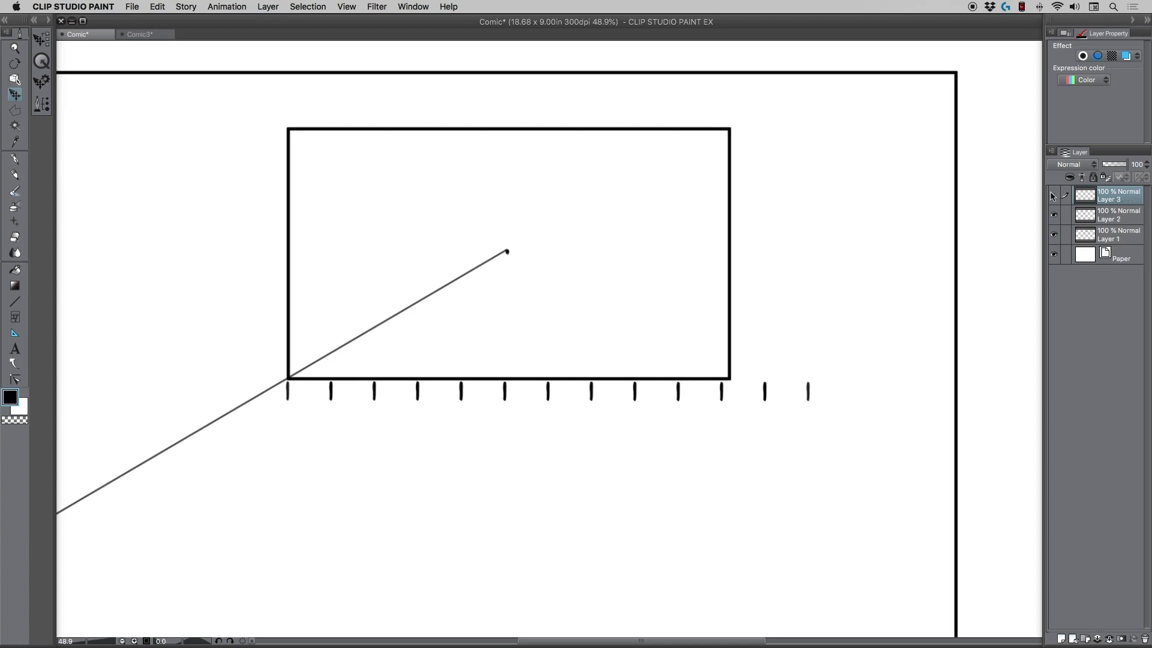
Step: Stretch the tick row with Cmd+T so its ticks align with the back wall's right corner
{"action": "left_click", "coordinate": [1053, 194]}
{"action": "left_click", "coordinate": [1053, 195]}
{"action": "key", "text": "super+t"}
{"action": "left_click_drag", "start_coordinate": [811, 394], "coordinate": [818, 390]}
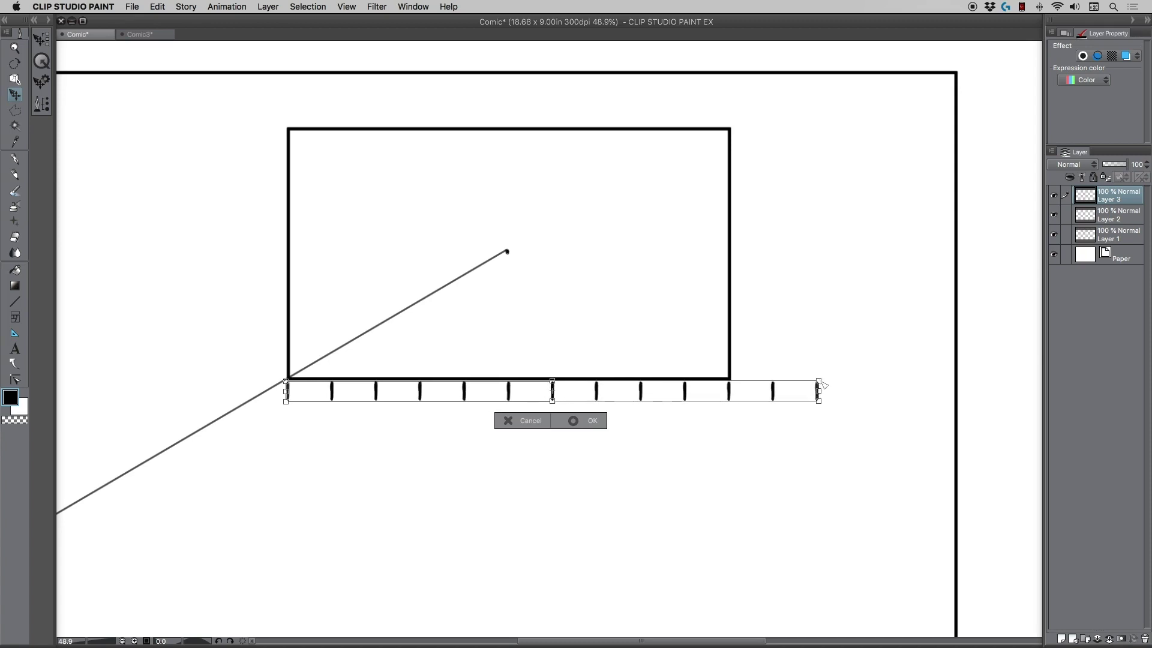
{"action": "left_click", "coordinate": [588, 420]}
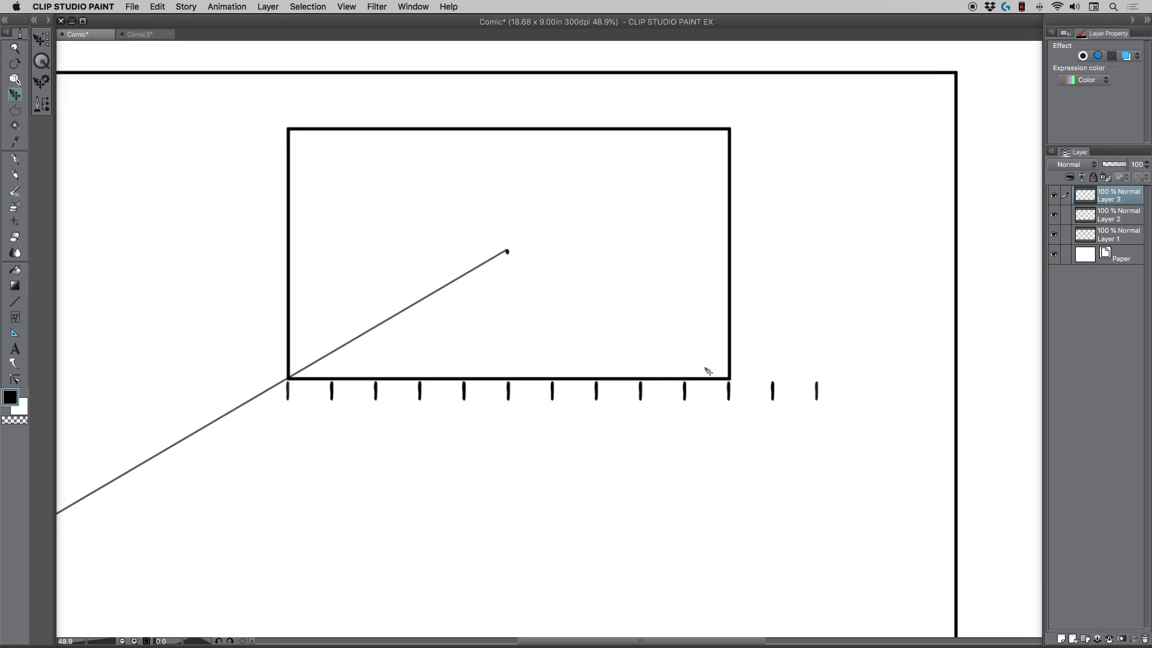
Step: Select and delete the two extra ticks past the right corner, then clear the selection
{"action": "left_click", "coordinate": [16, 110]}
{"action": "left_click", "coordinate": [49, 20]}
{"action": "left_click", "coordinate": [77, 66]}
{"action": "left_click_drag", "start_coordinate": [895, 364], "coordinate": [758, 431]}
{"action": "key", "text": "Delete"}
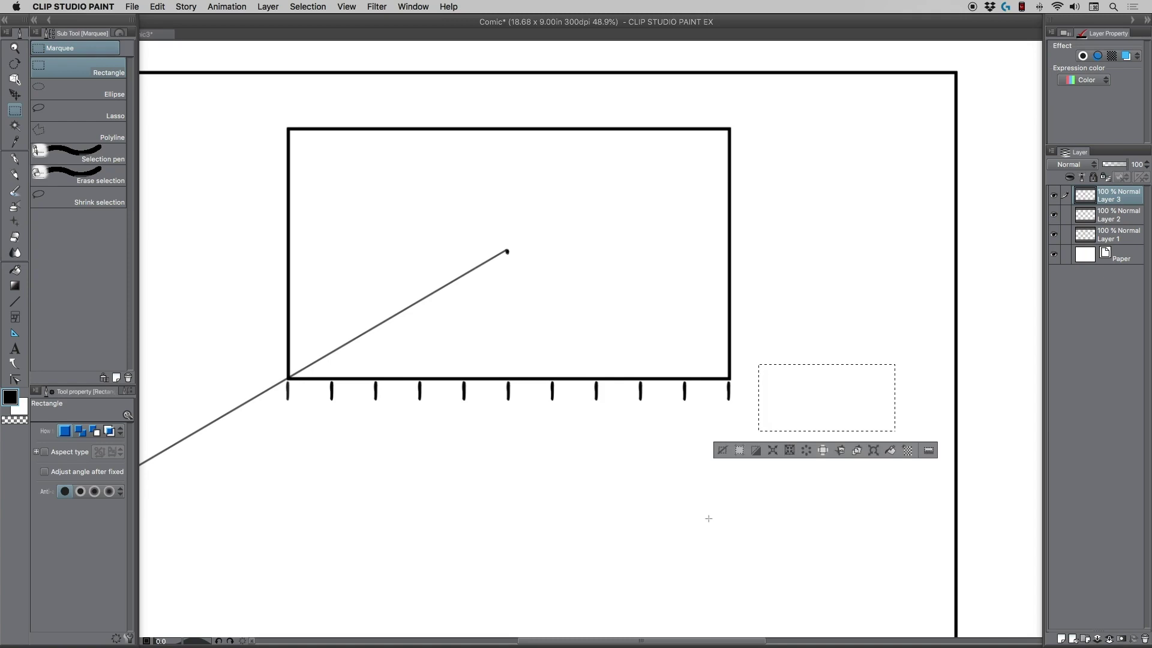
{"action": "key", "text": "super+d"}
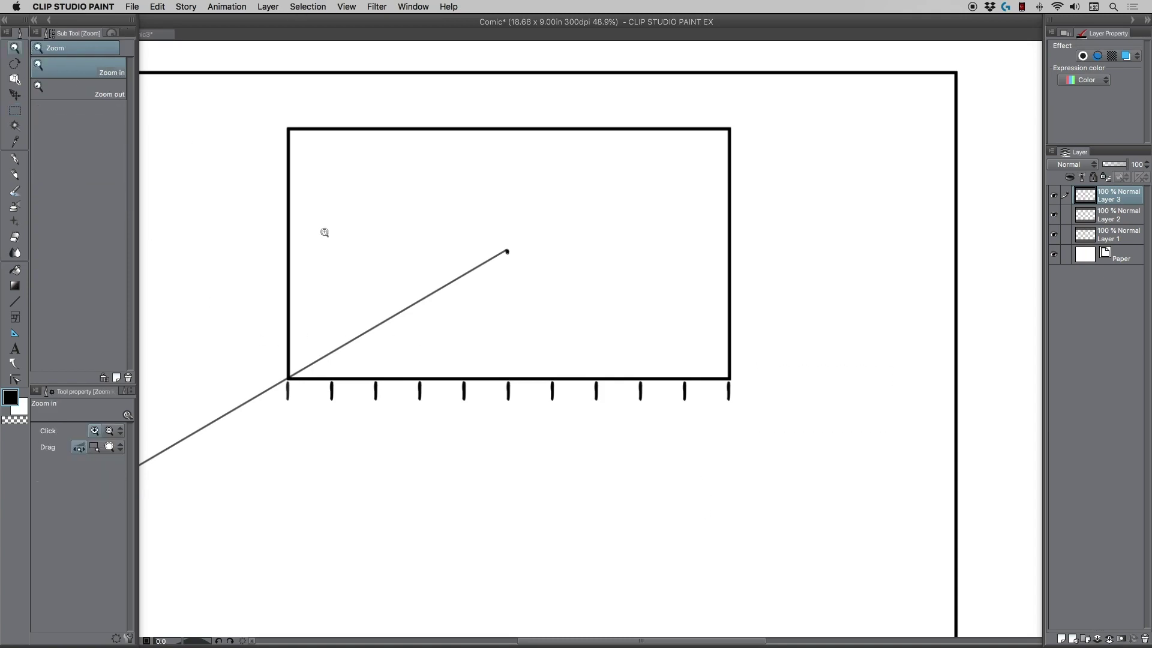
Step: On Layer 2, draw floor lines from the vanishing point through the left and middle ticks
{"action": "left_click", "coordinate": [445, 342], "text": "alt"}
{"action": "left_click_drag", "start_coordinate": [433, 500], "coordinate": [554, 486]}
{"action": "left_click", "coordinate": [1054, 215]}
{"action": "left_click", "coordinate": [1054, 215]}
{"action": "left_click", "coordinate": [1113, 215]}
{"action": "left_click", "coordinate": [15, 174]}
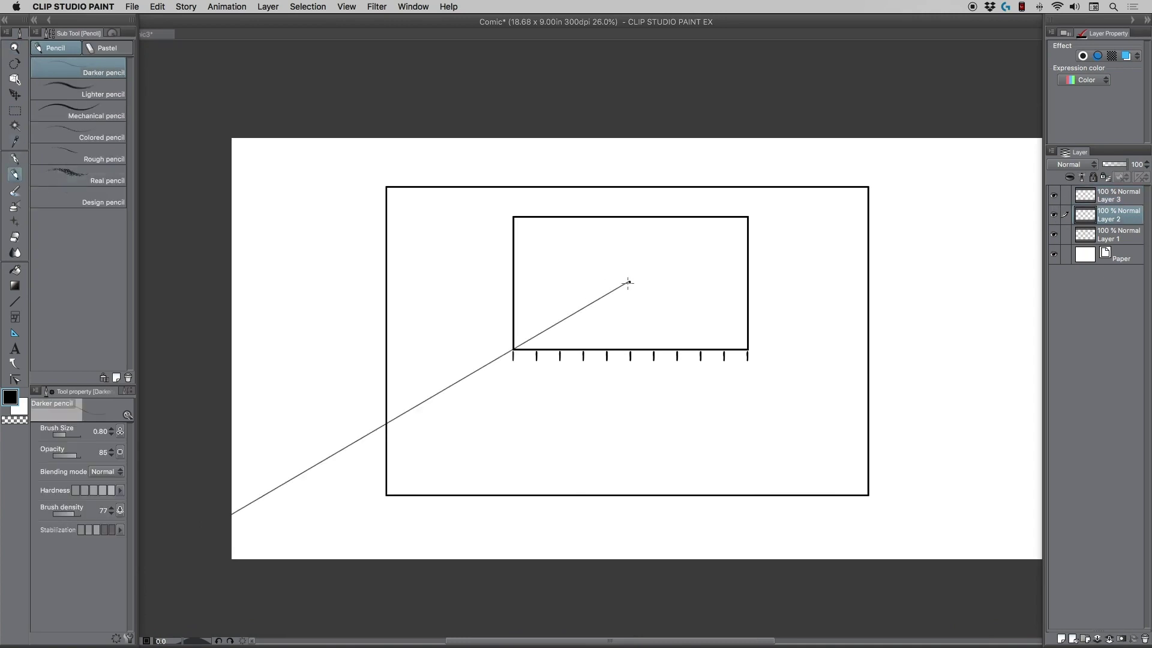
{"action": "left_click_drag", "start_coordinate": [628, 282], "coordinate": [247, 565]}
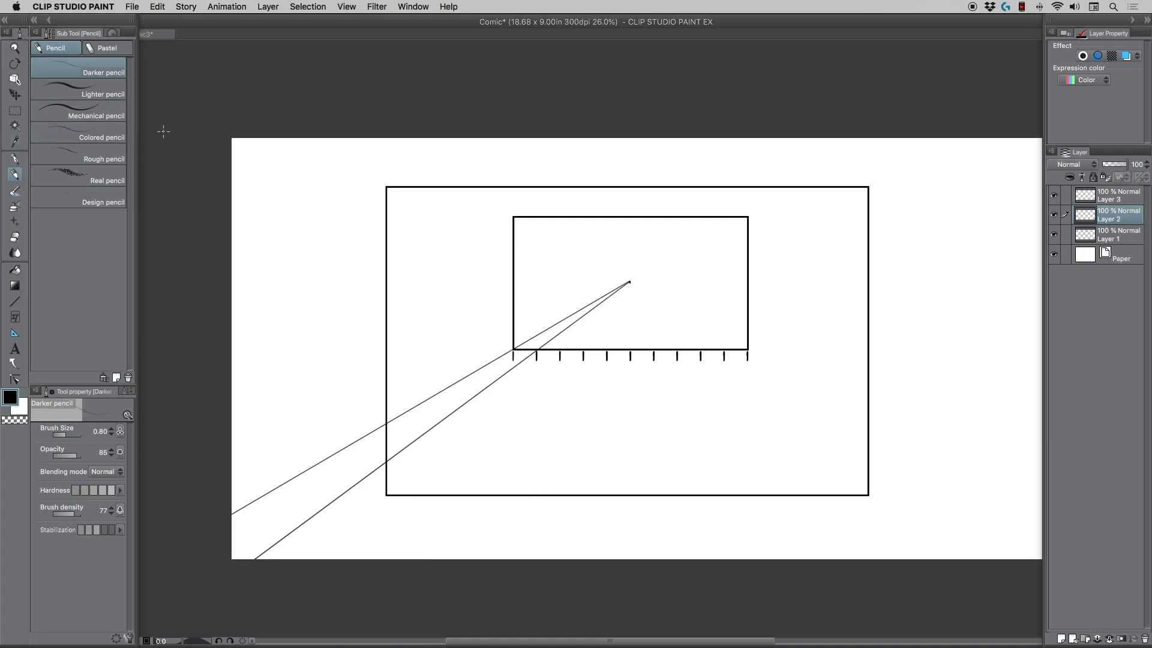
{"action": "left_click_drag", "start_coordinate": [626, 286], "coordinate": [337, 564]}
{"action": "left_click_drag", "start_coordinate": [629, 282], "coordinate": [439, 562]}
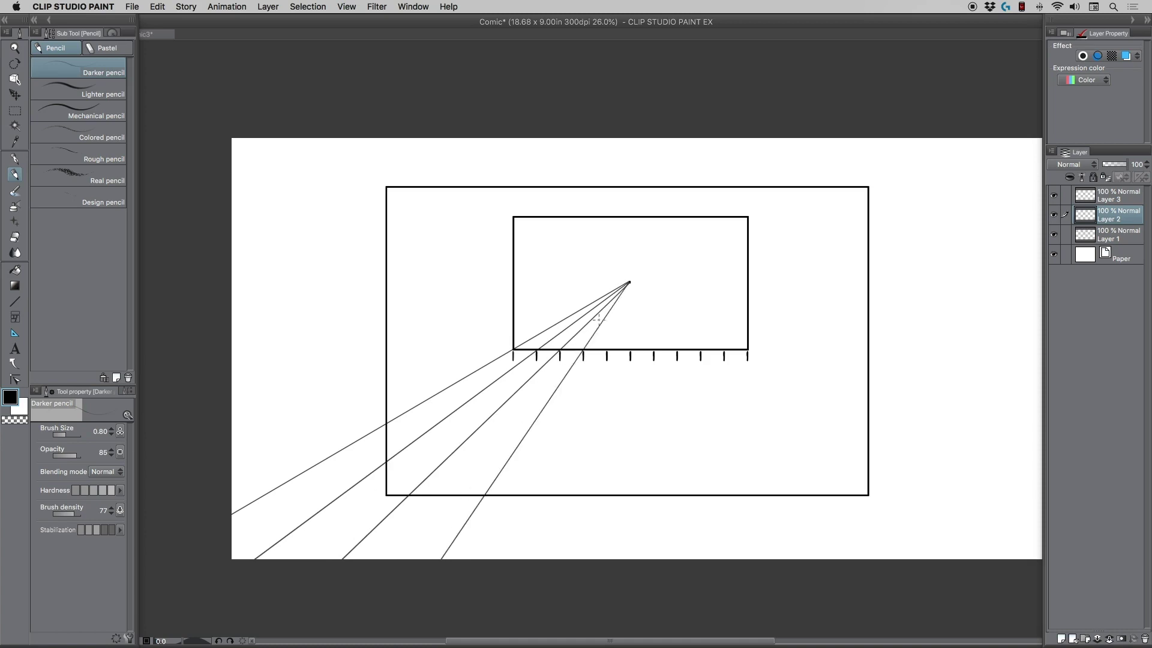
{"action": "mouse_move", "coordinate": [630, 282]}
{"action": "left_mouse_down"}
{"action": "mouse_move", "coordinate": [561, 437]}
{"action": "mouse_move", "coordinate": [538, 561]}
{"action": "left_mouse_up"}
{"action": "left_click_drag", "start_coordinate": [629, 281], "coordinate": [636, 562]}
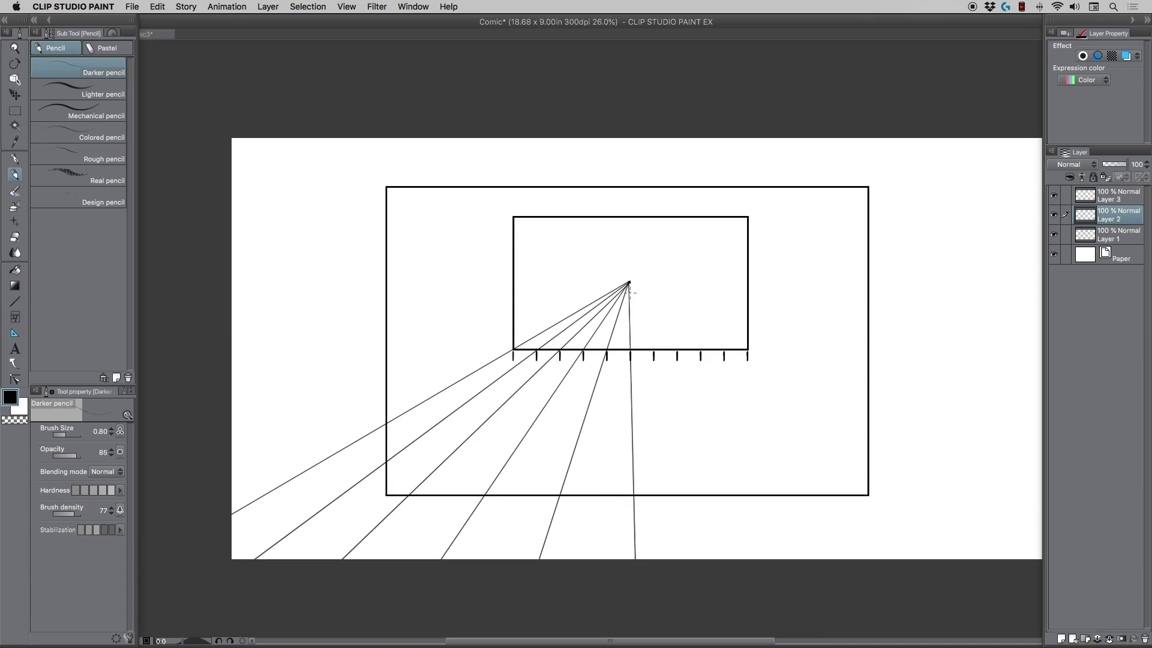
{"action": "left_click_drag", "start_coordinate": [629, 282], "coordinate": [728, 563]}
Step: Draw the remaining converging lines through the right-side ticks out to the lower right
{"action": "left_click_drag", "start_coordinate": [629, 282], "coordinate": [622, 287]}
{"action": "key", "text": "ctrl+z"}
{"action": "key", "text": "ctrl+z"}
{"action": "left_click_drag", "start_coordinate": [628, 282], "coordinate": [737, 576]}
{"action": "left_click_drag", "start_coordinate": [629, 281], "coordinate": [821, 555]}
{"action": "mouse_move", "coordinate": [641, 293]}
{"action": "left_mouse_down"}
{"action": "mouse_move", "coordinate": [874, 539]}
{"action": "mouse_move", "coordinate": [898, 545]}
{"action": "left_mouse_up"}
{"action": "left_click_drag", "start_coordinate": [630, 286], "coordinate": [1019, 568]}
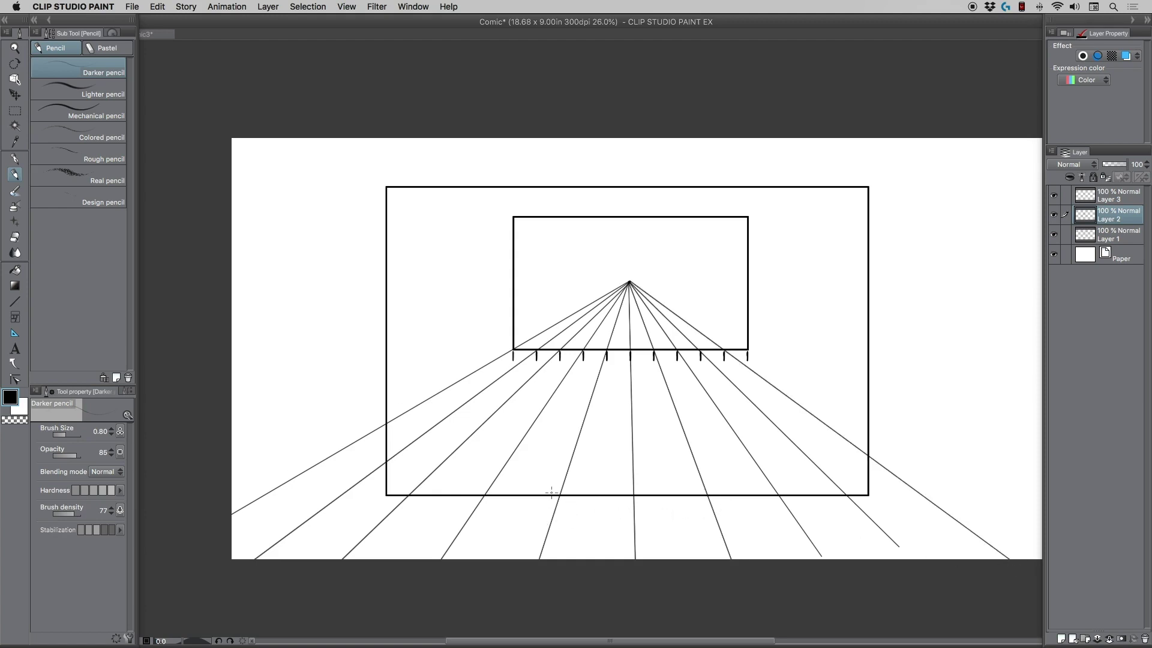
{"action": "left_click_drag", "start_coordinate": [583, 492], "coordinate": [444, 506]}
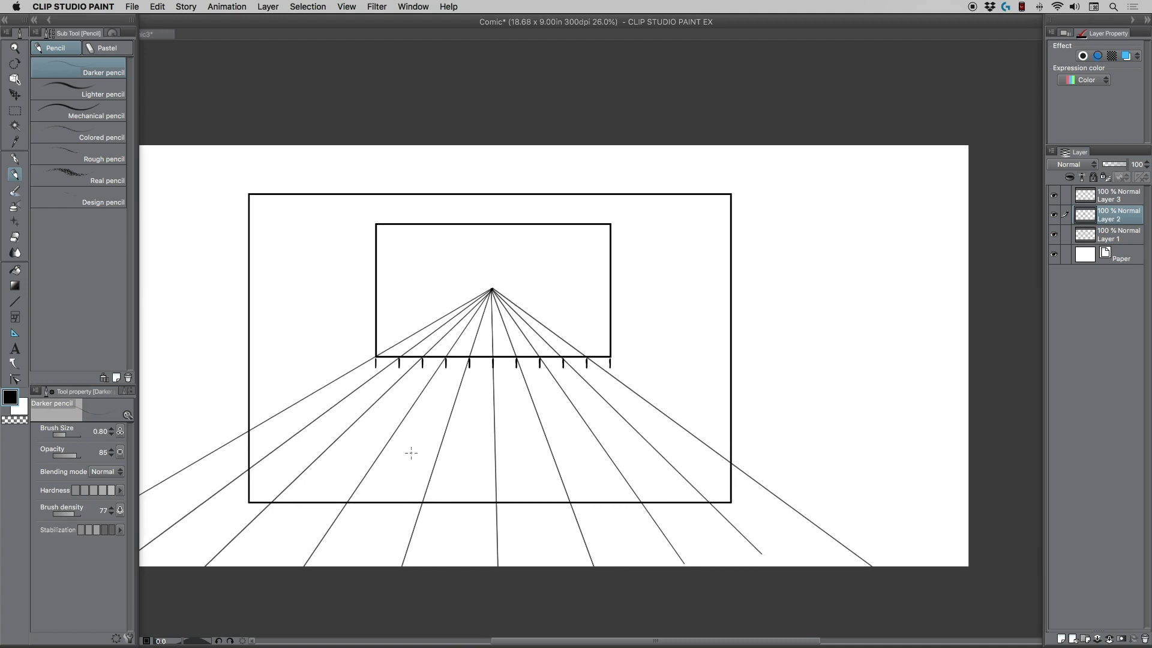
{"action": "left_click_drag", "start_coordinate": [492, 290], "coordinate": [997, 577]}
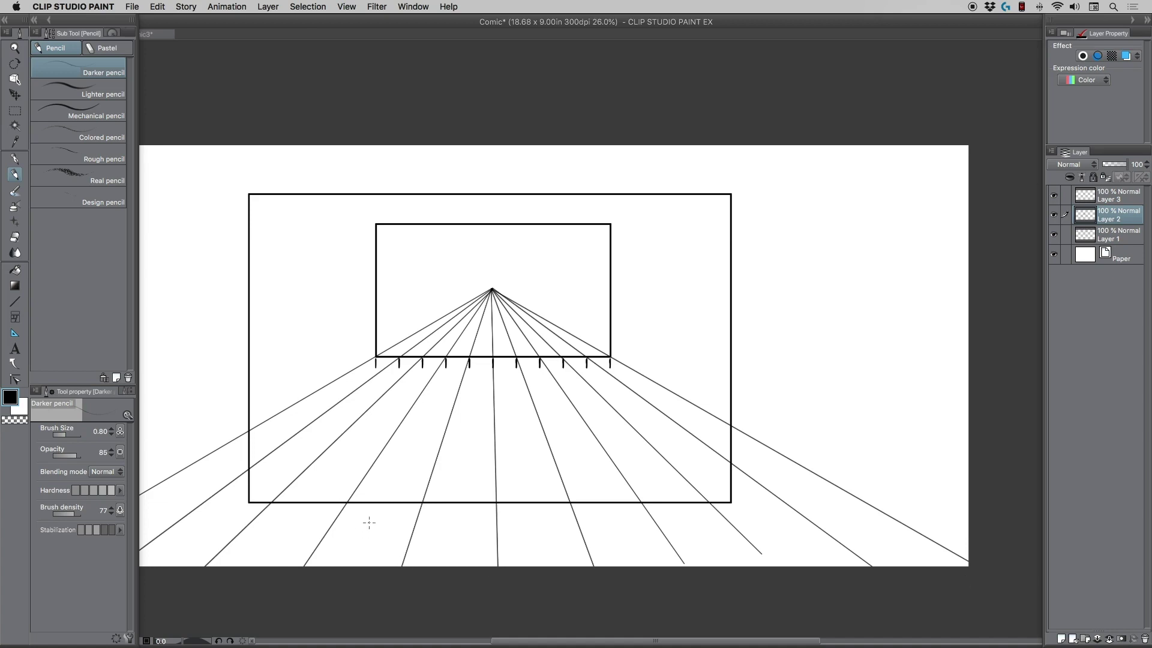
{"action": "mouse_move", "coordinate": [537, 546]}
{"action": "left_mouse_down"}
{"action": "mouse_move", "coordinate": [622, 548]}
{"action": "mouse_move", "coordinate": [558, 546]}
{"action": "mouse_move", "coordinate": [586, 535]}
{"action": "left_mouse_up"}
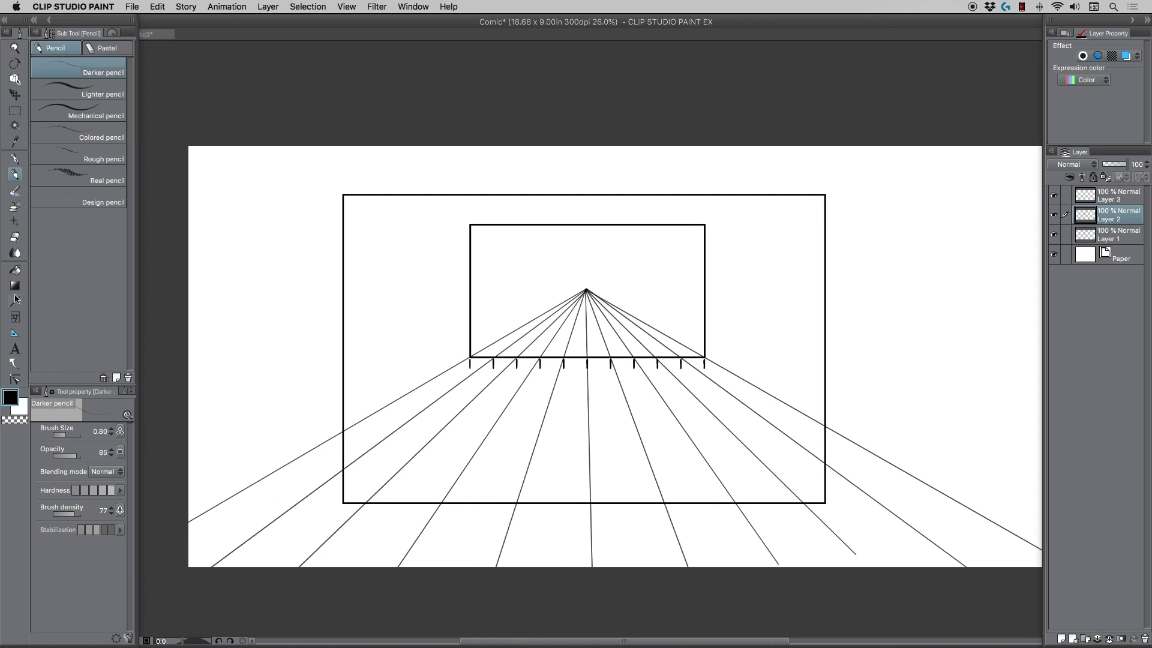
Step: With the straight line tool, extend the outer rectangle's bottom edge horizontally past both room corners
{"action": "key", "text": "u"}
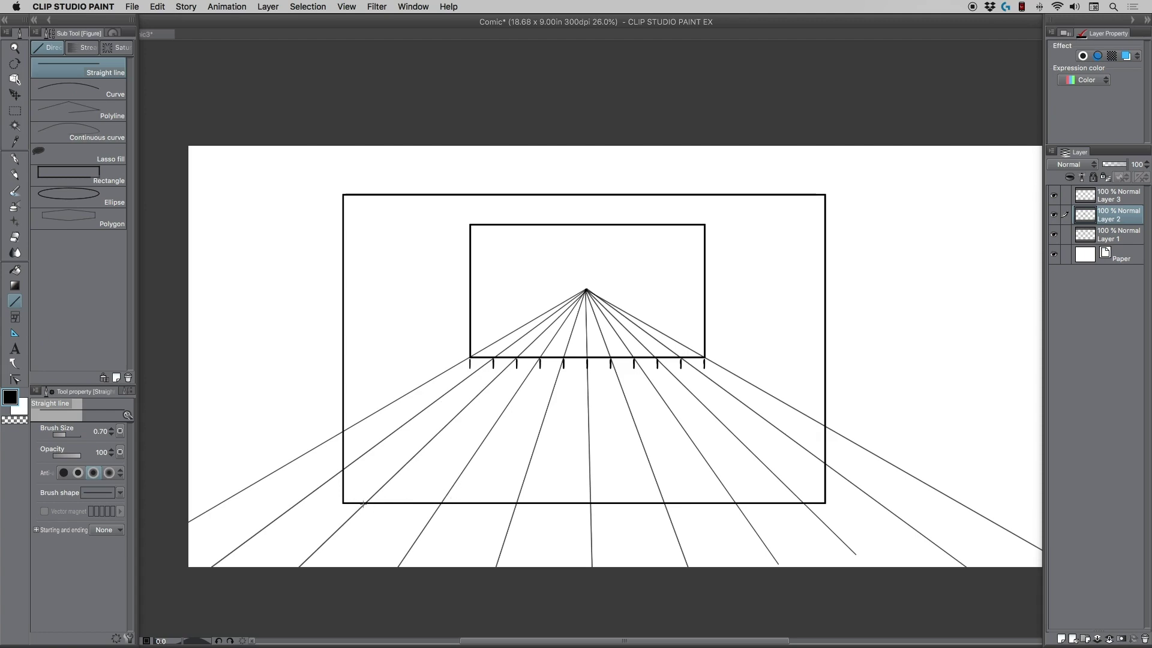
{"action": "left_click_drag", "start_coordinate": [363, 502], "coordinate": [222, 504]}
{"action": "key", "text": "ctrl+z"}
{"action": "left_click_drag", "start_coordinate": [222, 504], "coordinate": [343, 503]}
{"action": "mouse_move", "coordinate": [825, 502]}
{"action": "left_mouse_down"}
{"action": "mouse_move", "coordinate": [908, 507]}
{"action": "mouse_move", "coordinate": [959, 528]}
{"action": "left_mouse_up"}
Step: On a new layer, draw a red diagonal from the floor line's left end to the back wall's corner
{"action": "left_click", "coordinate": [1060, 638]}
{"action": "double_click", "coordinate": [10, 396]}
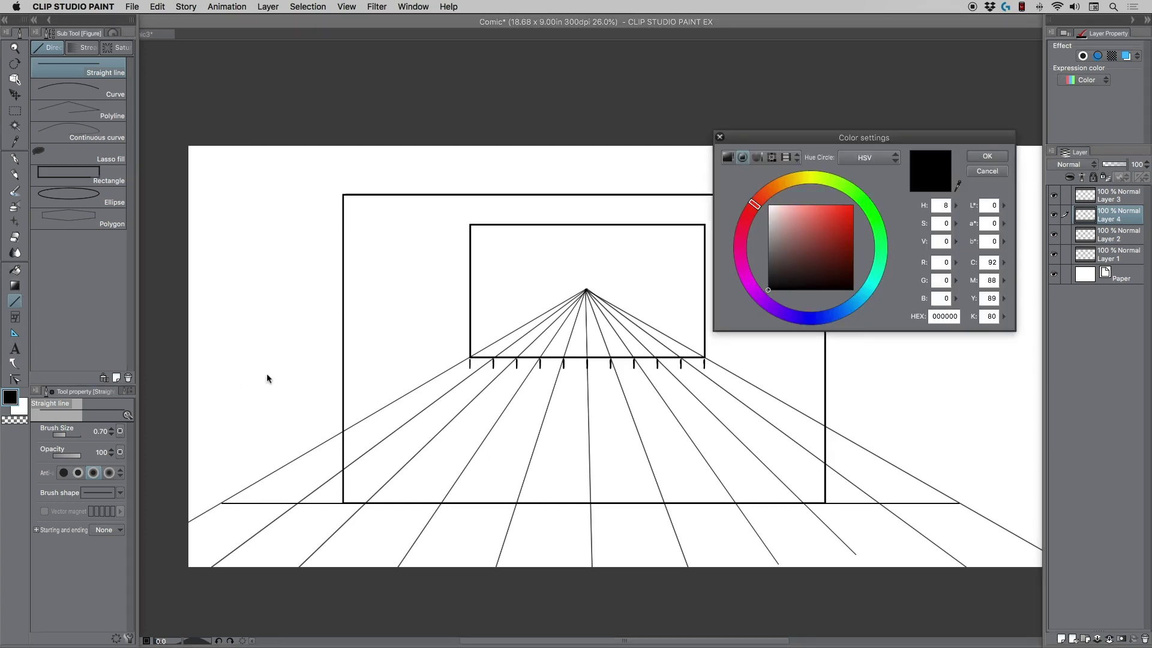
{"action": "left_click", "coordinate": [853, 205]}
{"action": "left_click", "coordinate": [987, 155]}
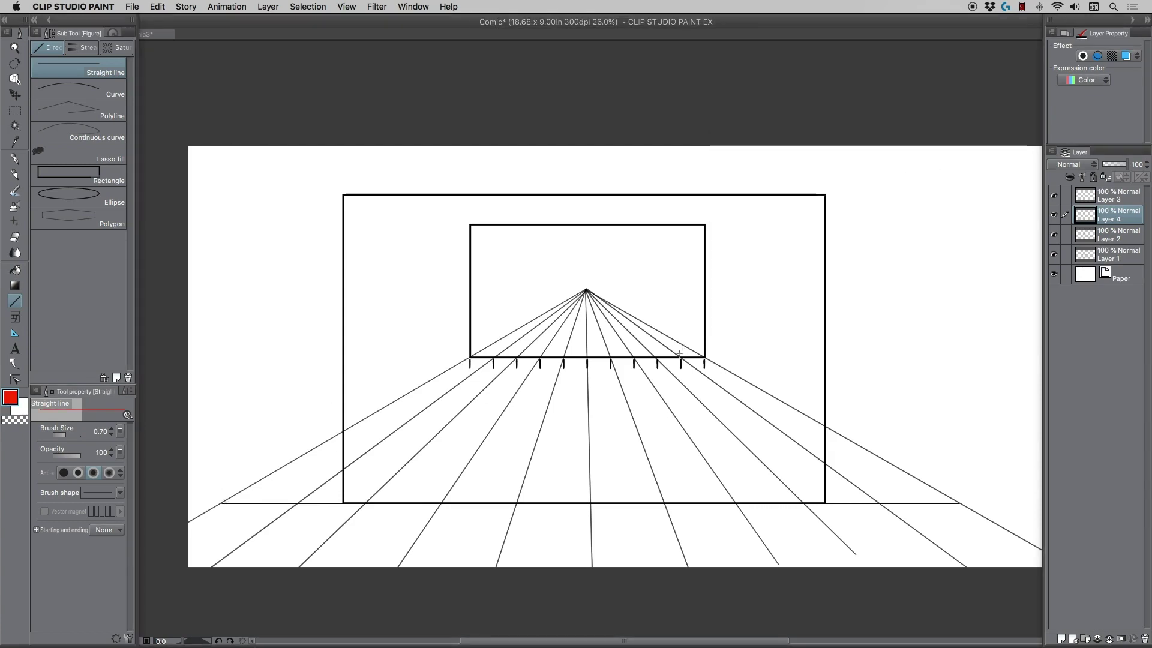
{"action": "left_click_drag", "start_coordinate": [223, 503], "coordinate": [705, 358]}
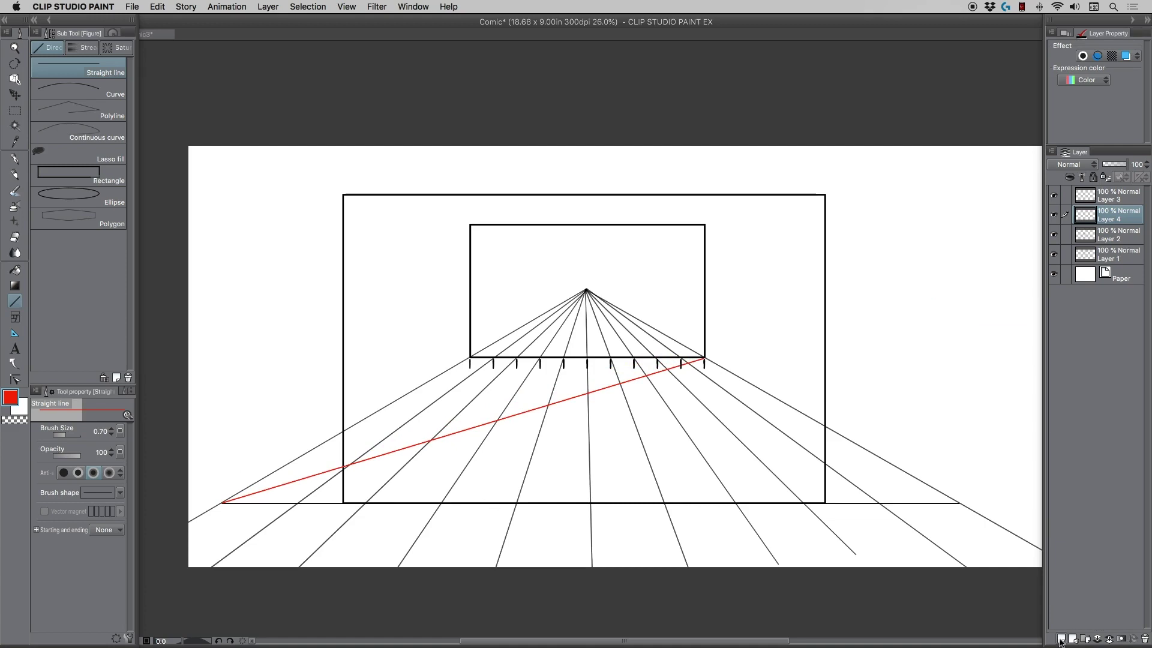
Step: Add another layer, set the drawing colour back to black, and start a tile line at the diagonal's first crossing
{"action": "left_click", "coordinate": [1061, 638]}
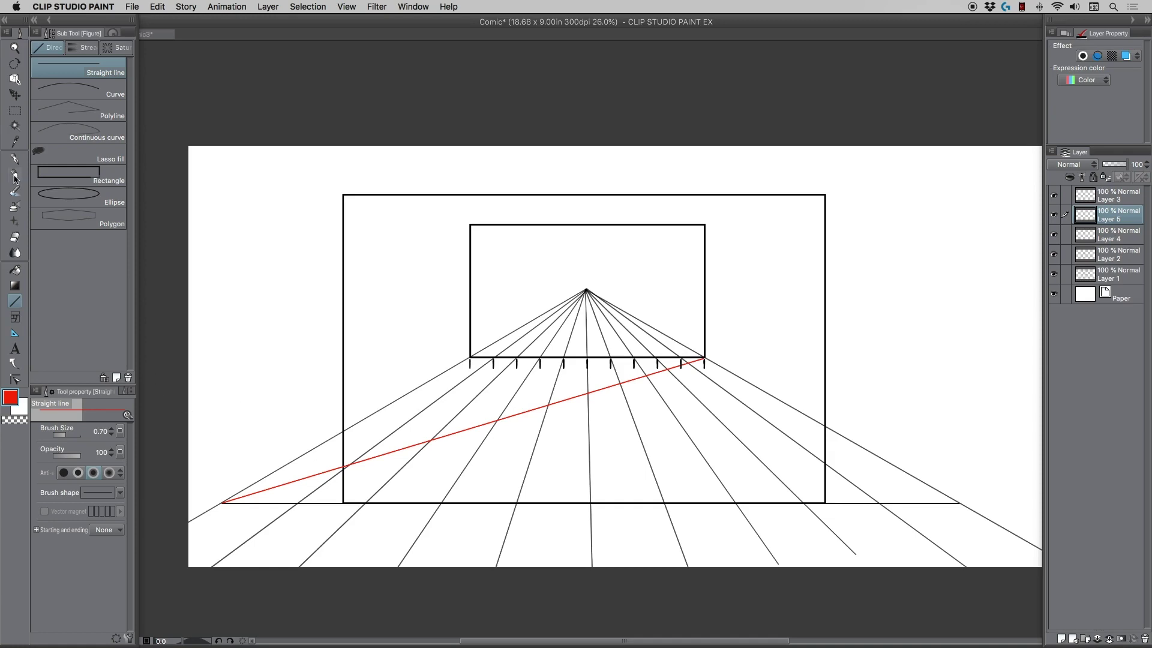
{"action": "left_click", "coordinate": [12, 397]}
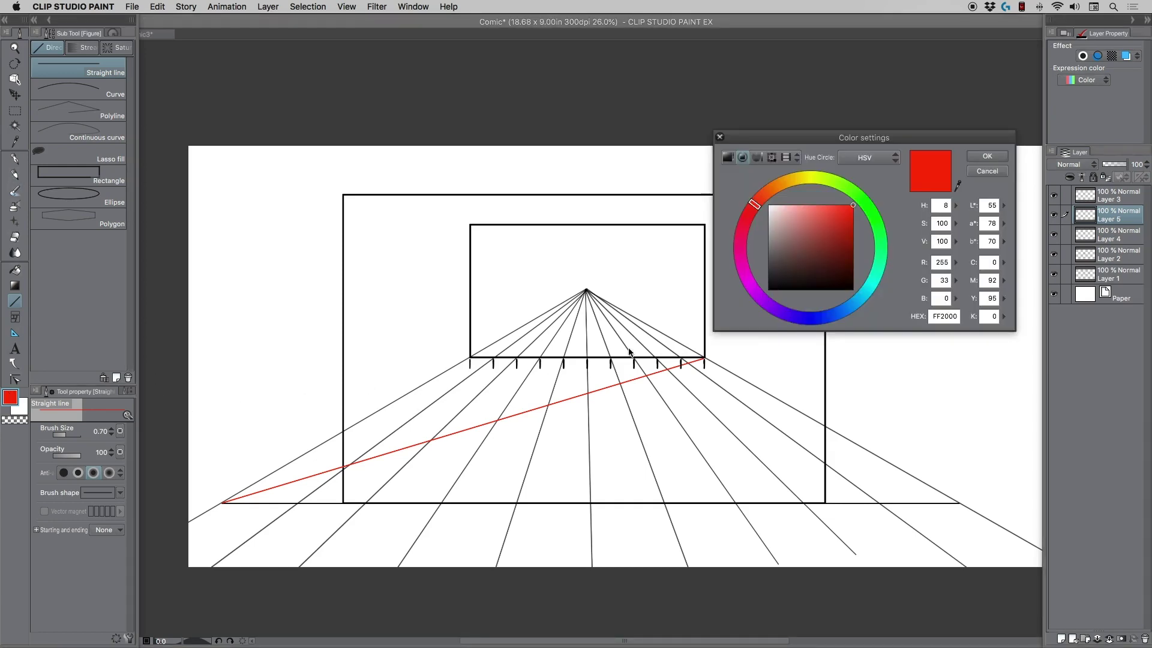
{"action": "left_click_drag", "start_coordinate": [795, 270], "coordinate": [751, 304]}
{"action": "left_click", "coordinate": [986, 156]}
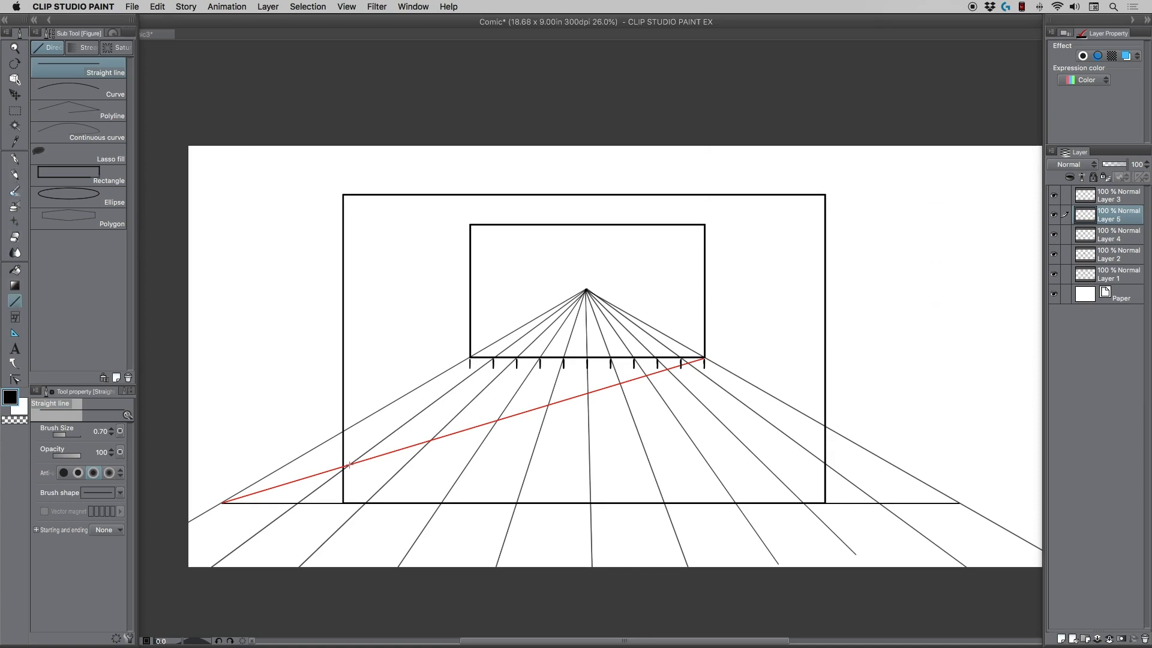
{"action": "left_click_drag", "start_coordinate": [351, 463], "coordinate": [287, 463]}
Step: Draw the first four horizontal tile lines at the red diagonal's crossings, redrawing the short ones
{"action": "key", "text": "super+z"}
{"action": "left_click_drag", "start_coordinate": [289, 464], "coordinate": [891, 491]}
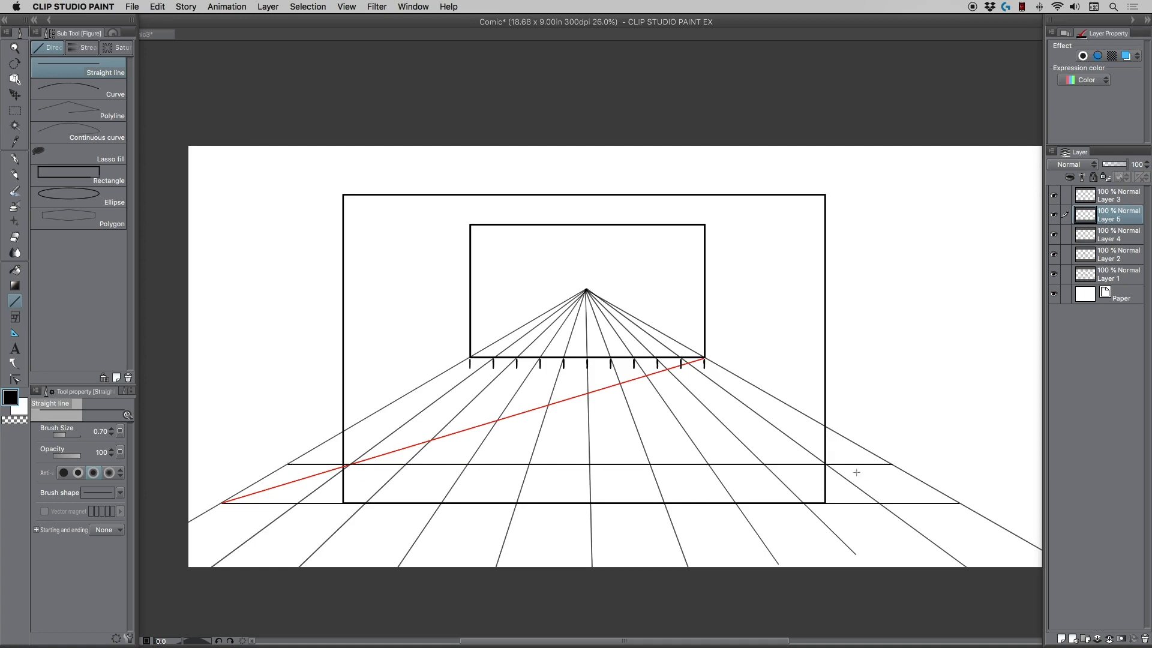
{"action": "left_click_drag", "start_coordinate": [432, 439], "coordinate": [330, 440]}
{"action": "key", "text": "super+z"}
{"action": "left_click_drag", "start_coordinate": [330, 439], "coordinate": [847, 440]}
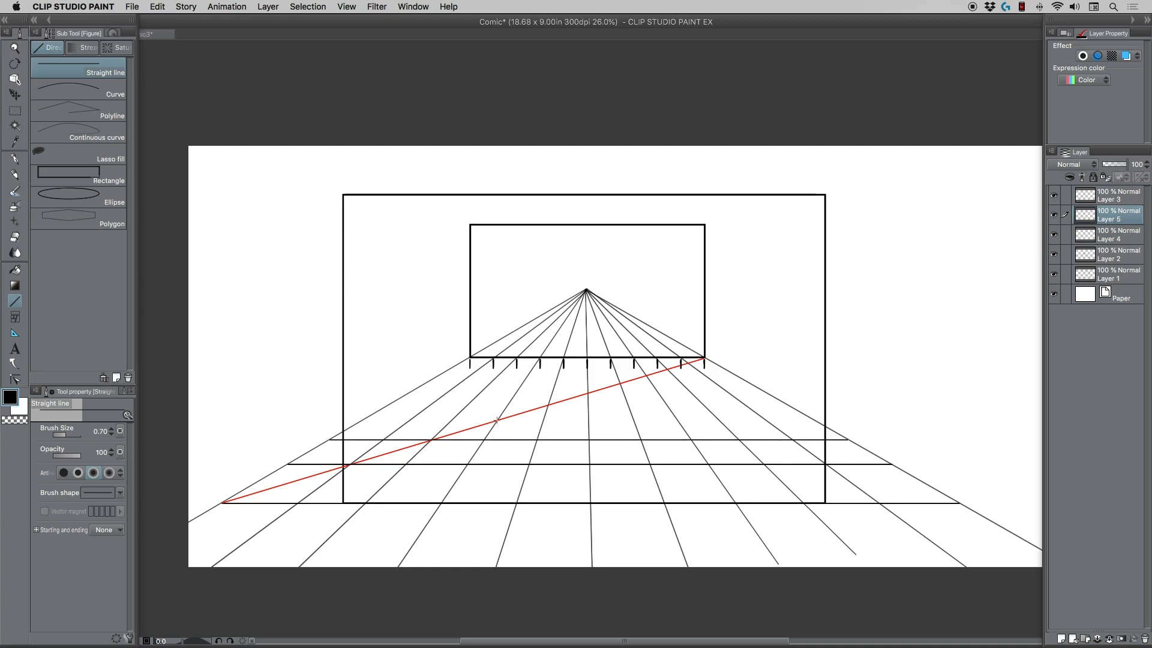
{"action": "left_click_drag", "start_coordinate": [497, 420], "coordinate": [362, 424]}
{"action": "key", "text": "super+z"}
{"action": "mouse_move", "coordinate": [363, 421]}
{"action": "left_mouse_down"}
{"action": "mouse_move", "coordinate": [800, 422]}
{"action": "mouse_move", "coordinate": [811, 450]}
{"action": "left_mouse_up"}
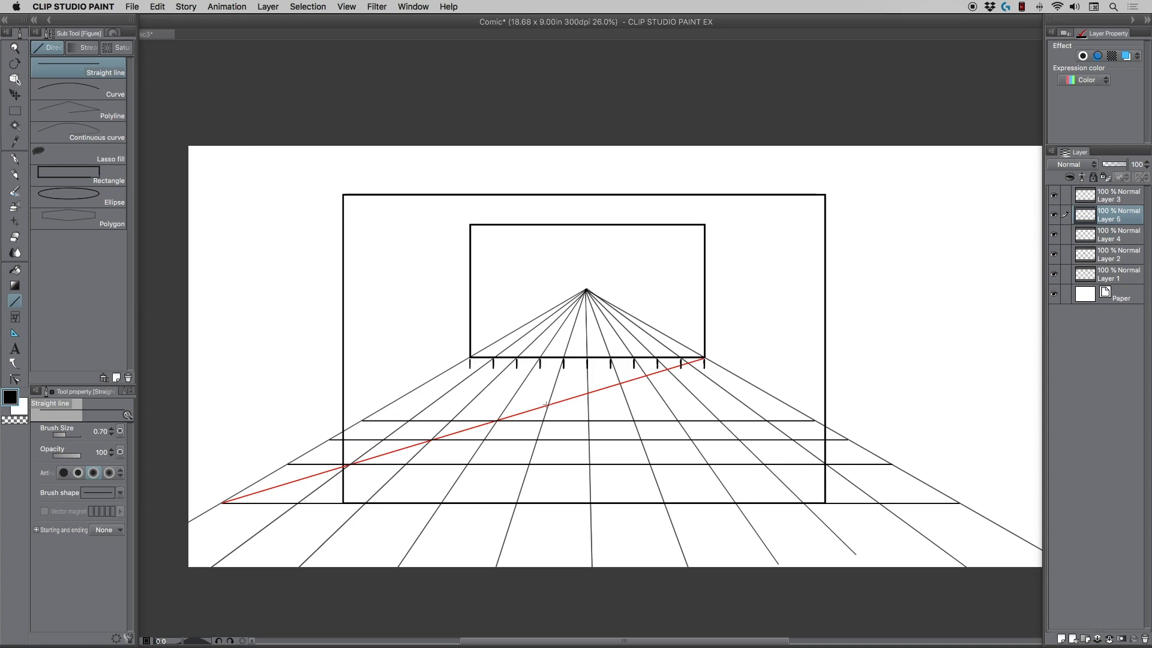
{"action": "left_click_drag", "start_coordinate": [548, 405], "coordinate": [388, 408]}
{"action": "key", "text": "super+z"}
{"action": "mouse_move", "coordinate": [388, 406]}
{"action": "left_mouse_down"}
{"action": "mouse_move", "coordinate": [772, 406]}
{"action": "mouse_move", "coordinate": [783, 436]}
{"action": "left_mouse_up"}
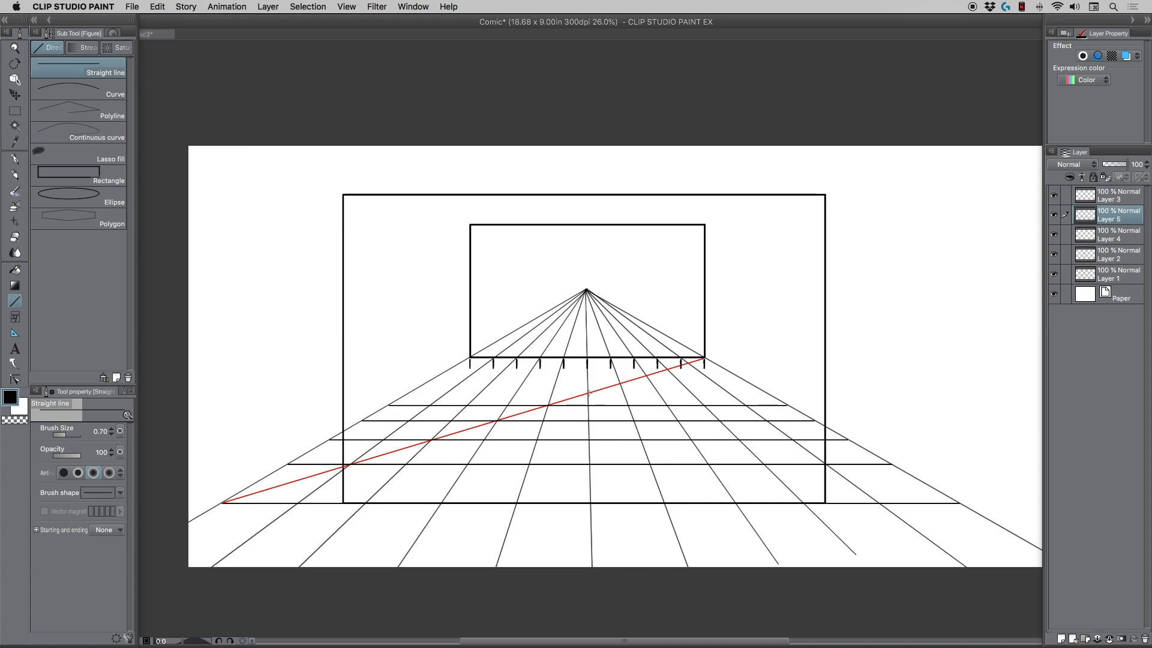
Step: Add the fifth through seventh horizontal tile lines at crossings nearer the back wall
{"action": "left_click_drag", "start_coordinate": [588, 392], "coordinate": [411, 399]}
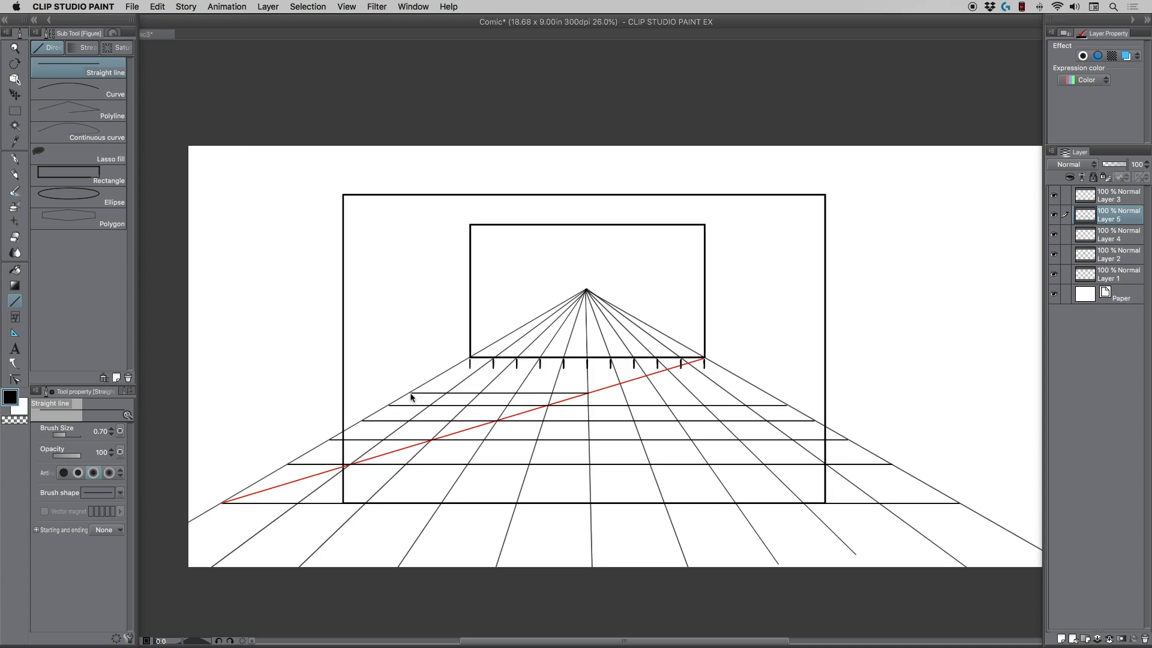
{"action": "key", "text": "super+z"}
{"action": "left_click_drag", "start_coordinate": [409, 393], "coordinate": [766, 426]}
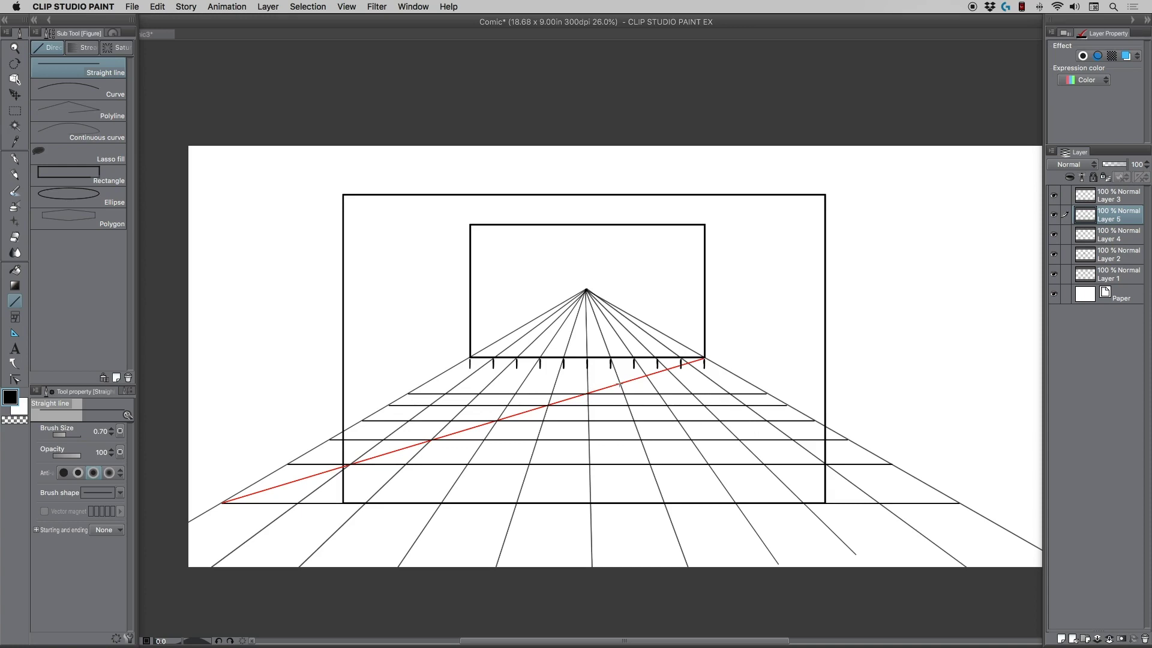
{"action": "left_click_drag", "start_coordinate": [620, 384], "coordinate": [425, 390]}
{"action": "key", "text": "super+z"}
{"action": "left_click_drag", "start_coordinate": [426, 384], "coordinate": [748, 384]}
{"action": "left_click_drag", "start_coordinate": [645, 375], "coordinate": [439, 387]}
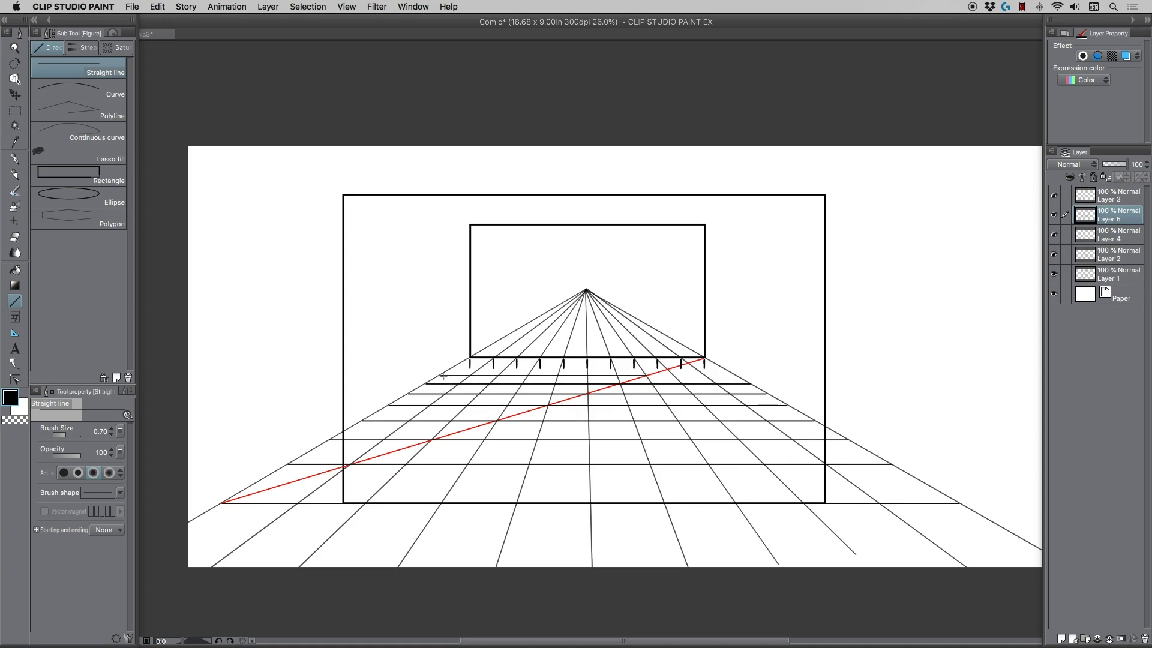
{"action": "key", "text": "super+z"}
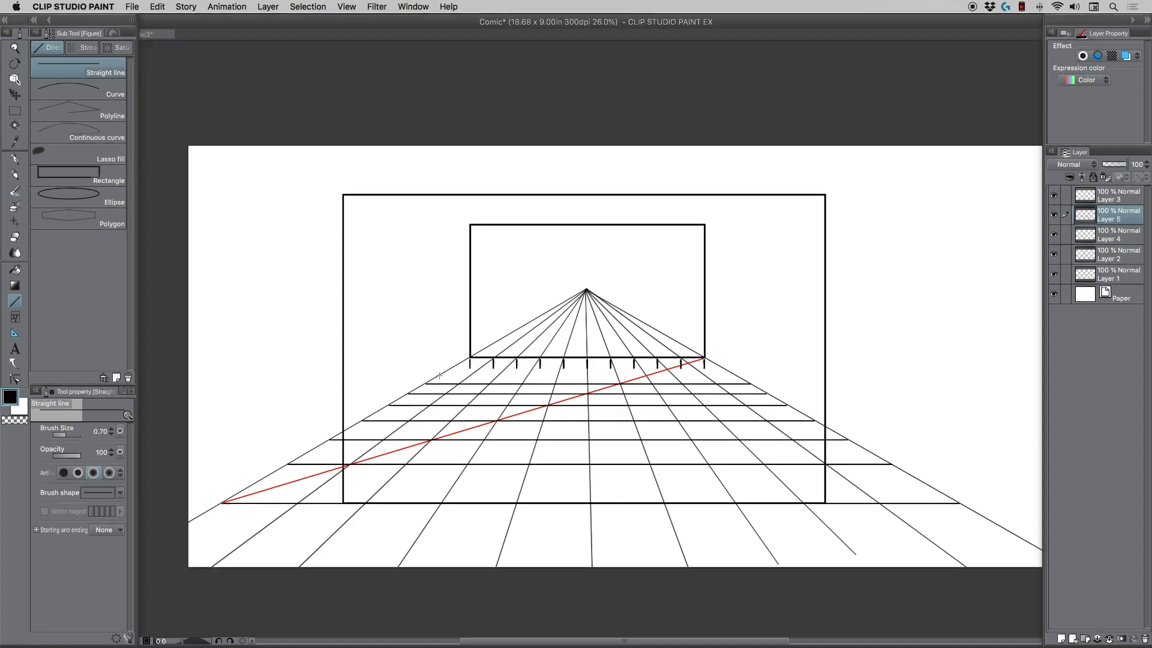
{"action": "mouse_move", "coordinate": [440, 376]}
{"action": "left_mouse_down"}
{"action": "mouse_move", "coordinate": [602, 376]}
{"action": "mouse_move", "coordinate": [722, 398]}
{"action": "left_mouse_up"}
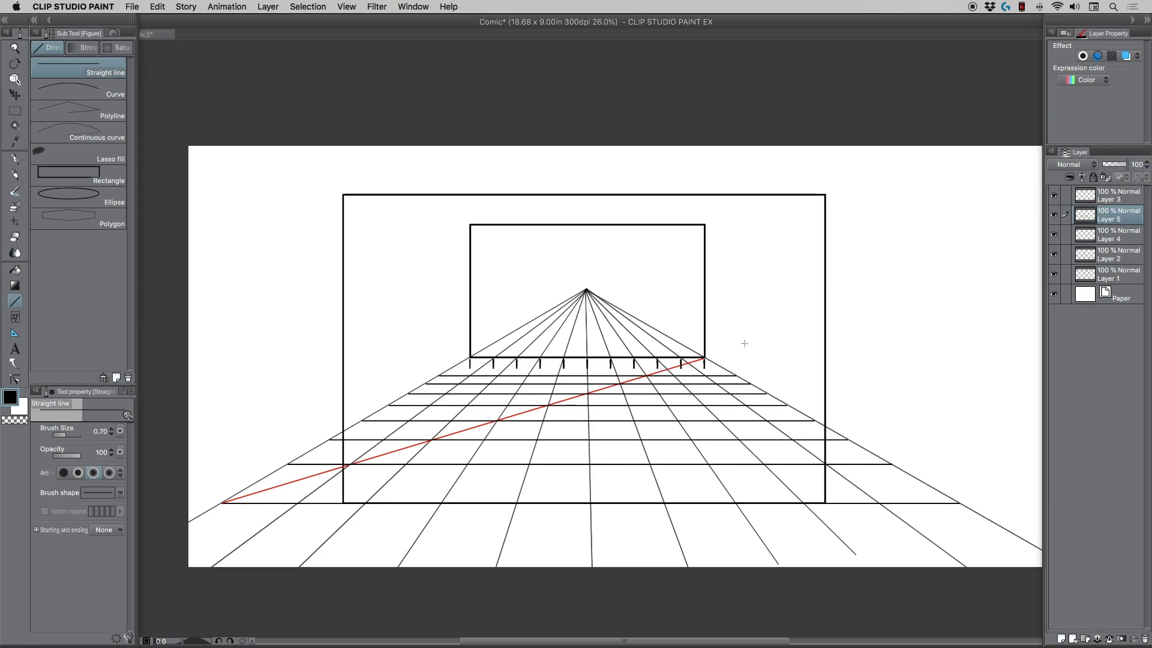
Step: Toggle the red diagonal, tile-line and tick-mark layers to inspect the grid, leaving the ticks hidden
{"action": "left_click", "coordinate": [1053, 234]}
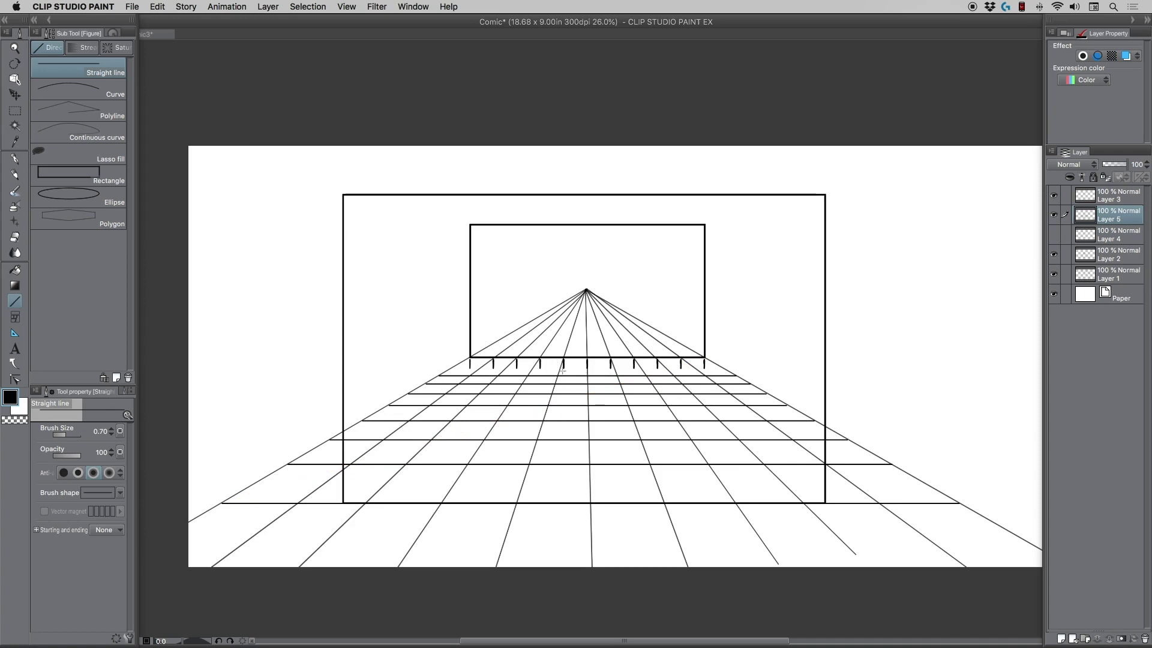
{"action": "left_click", "coordinate": [1053, 233]}
{"action": "left_click", "coordinate": [1054, 215]}
{"action": "left_click", "coordinate": [1053, 215]}
{"action": "left_click", "coordinate": [1054, 196]}
{"action": "left_click", "coordinate": [1053, 216]}
{"action": "left_click", "coordinate": [1054, 218]}
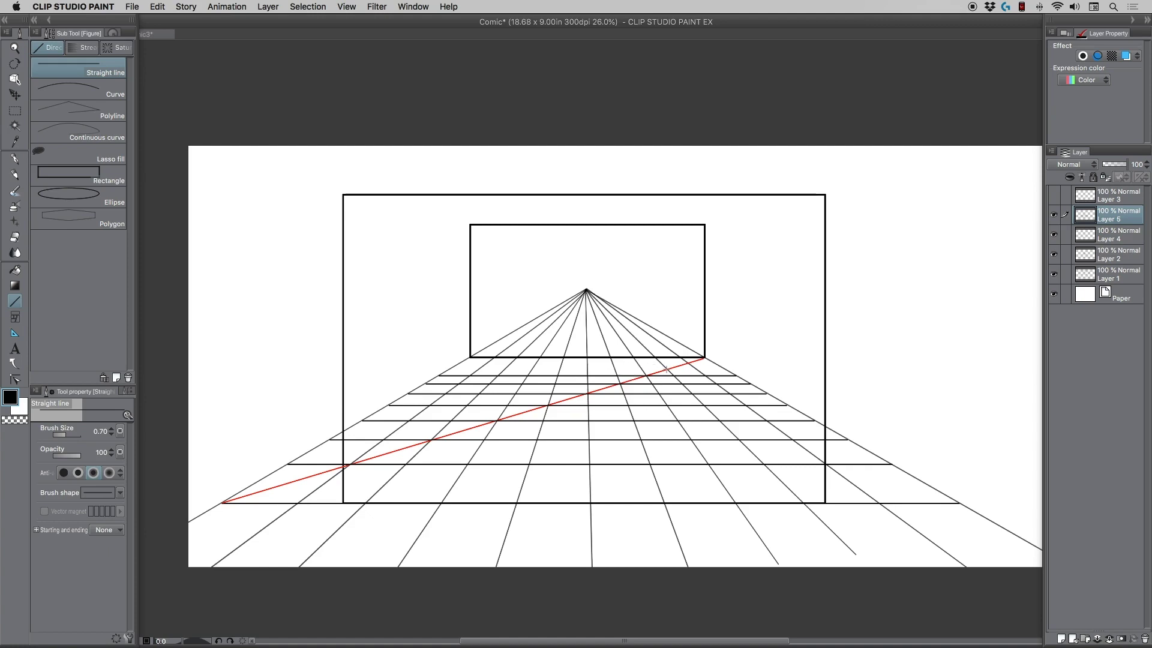
Step: Draw four more horizontal floor lines, two near the back wall and two in the lower grid
{"action": "left_click_drag", "start_coordinate": [668, 368], "coordinate": [458, 384]}
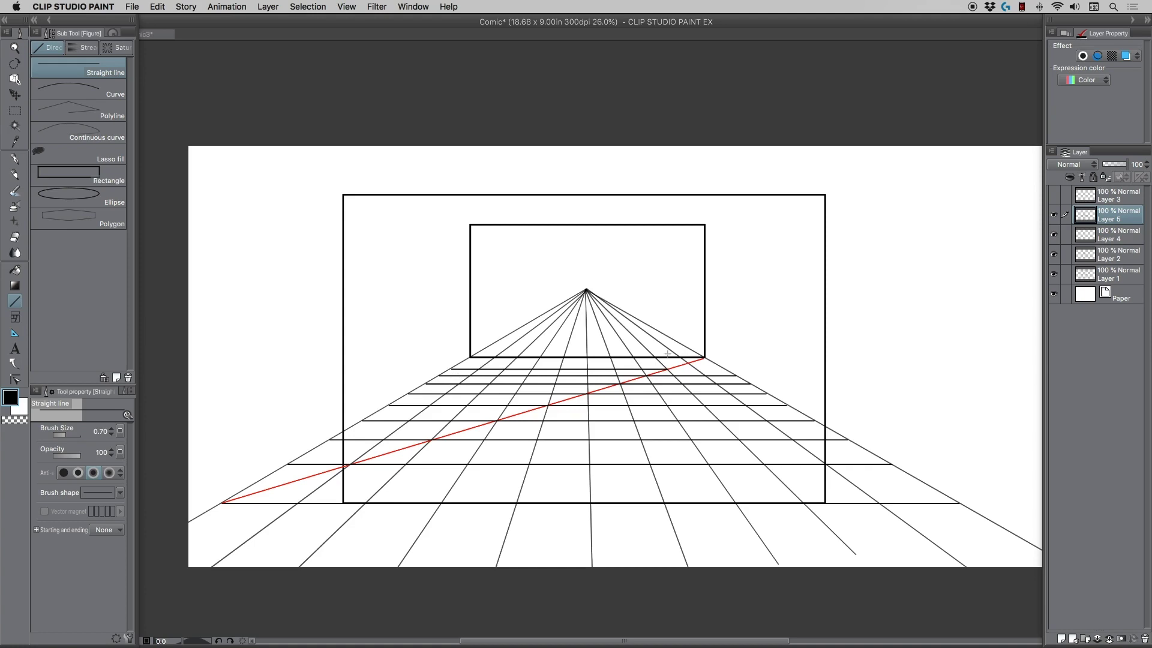
{"action": "key", "text": "super+z"}
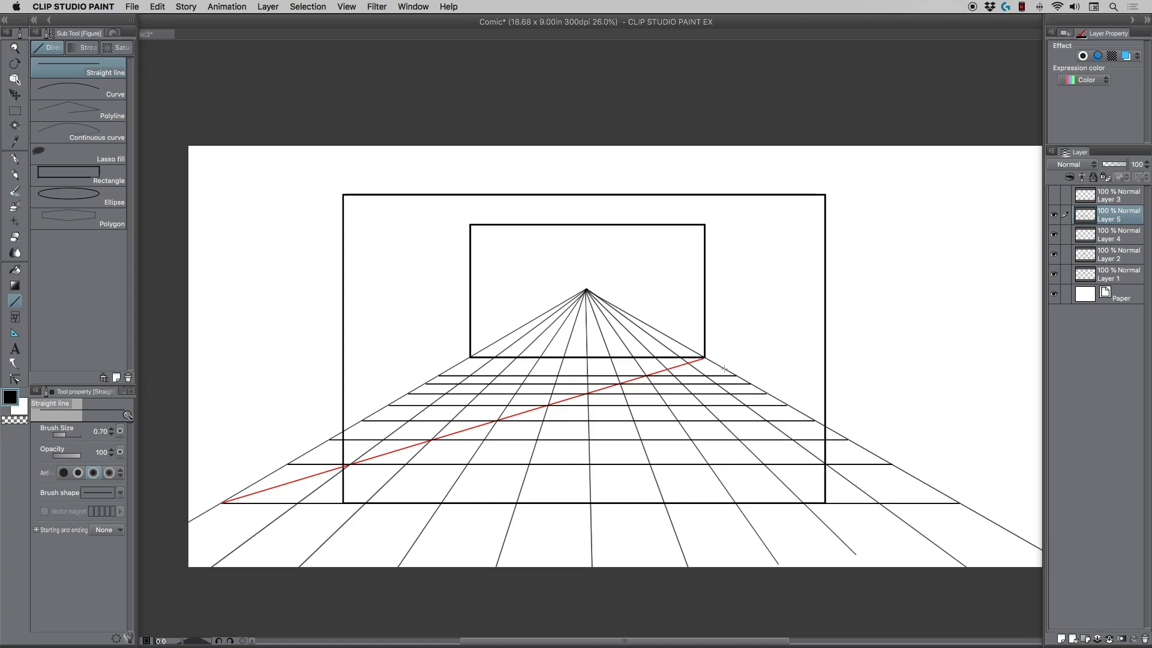
{"action": "left_click_drag", "start_coordinate": [724, 369], "coordinate": [450, 371]}
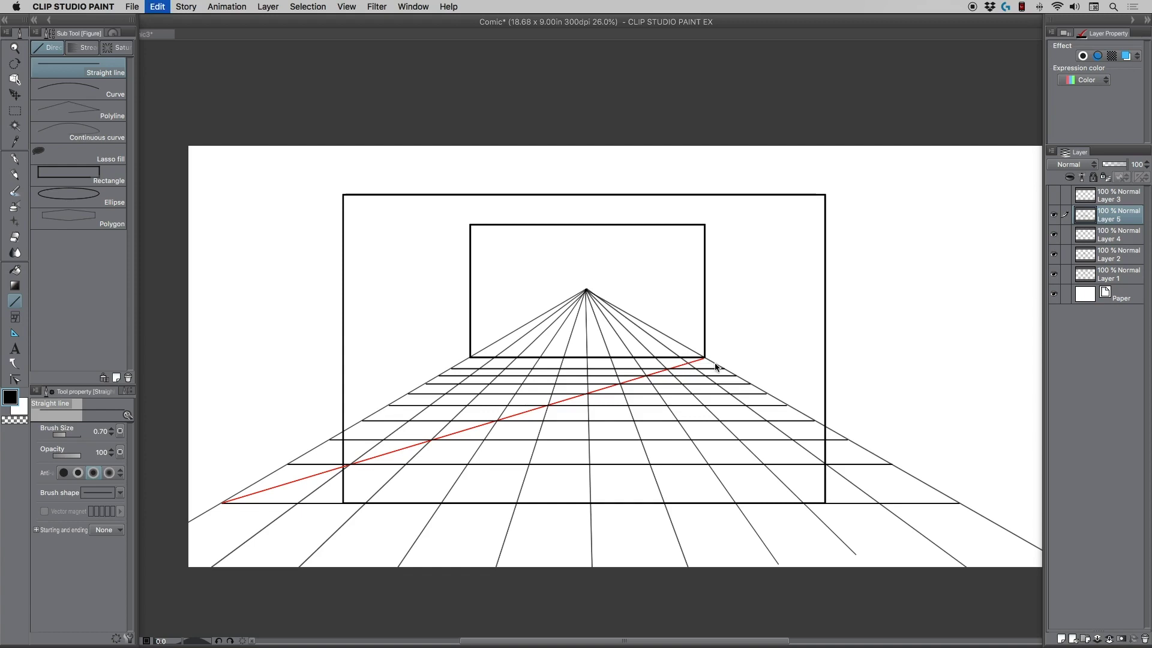
{"action": "left_click_drag", "start_coordinate": [712, 363], "coordinate": [462, 364]}
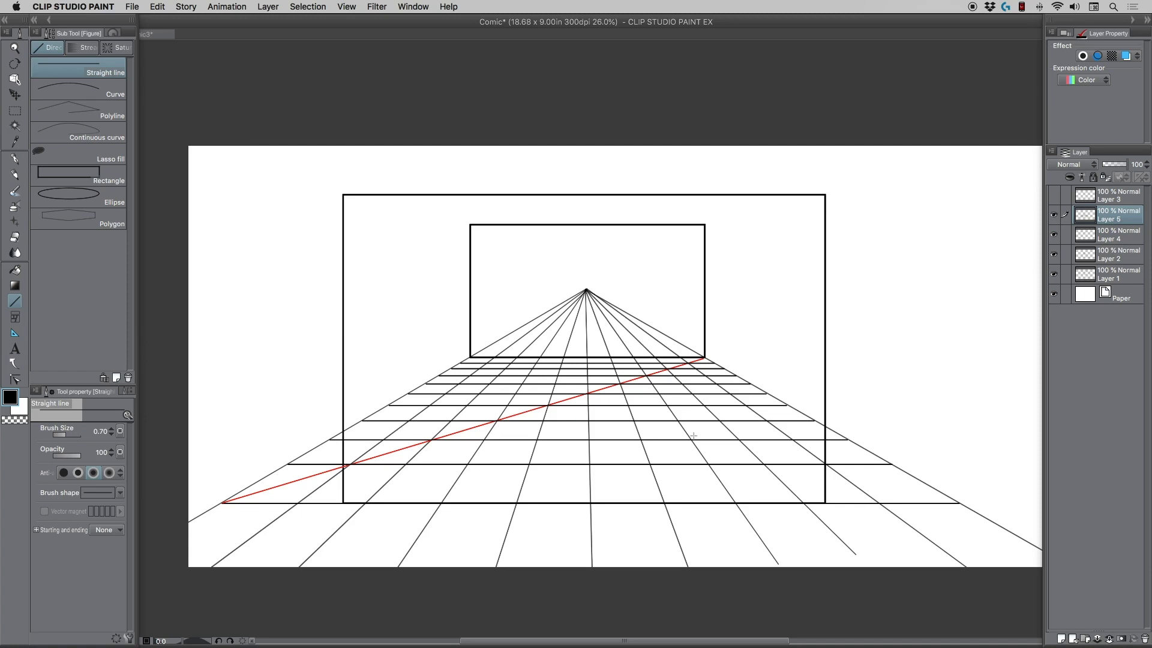
{"action": "left_click_drag", "start_coordinate": [826, 466], "coordinate": [363, 472]}
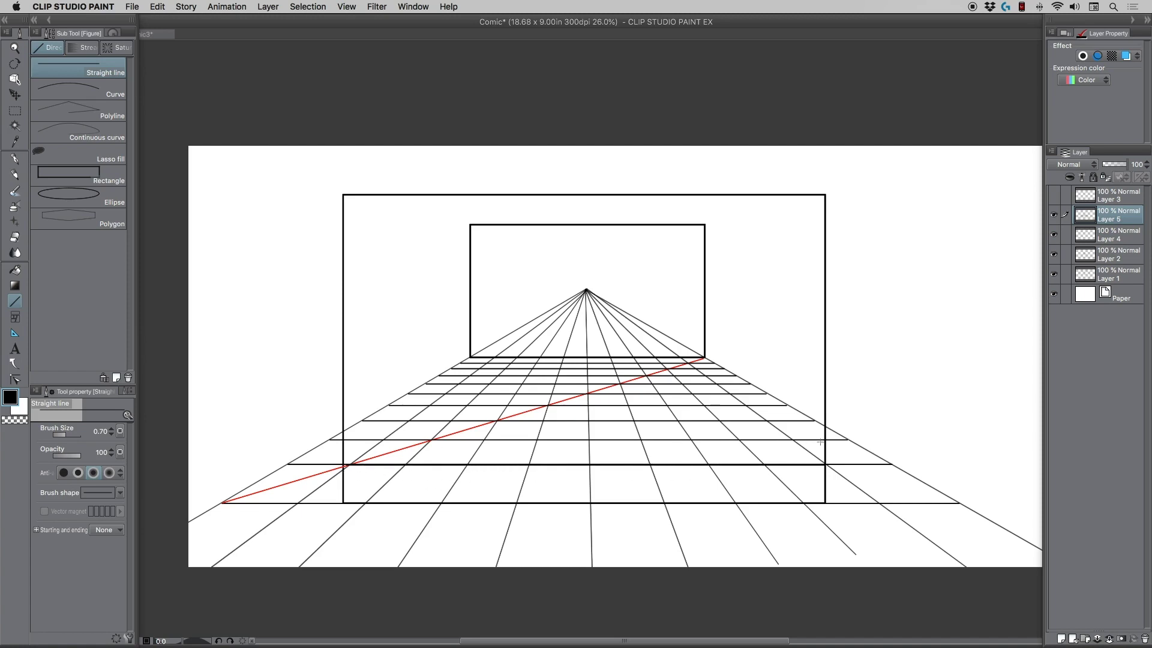
{"action": "left_click_drag", "start_coordinate": [823, 441], "coordinate": [344, 447]}
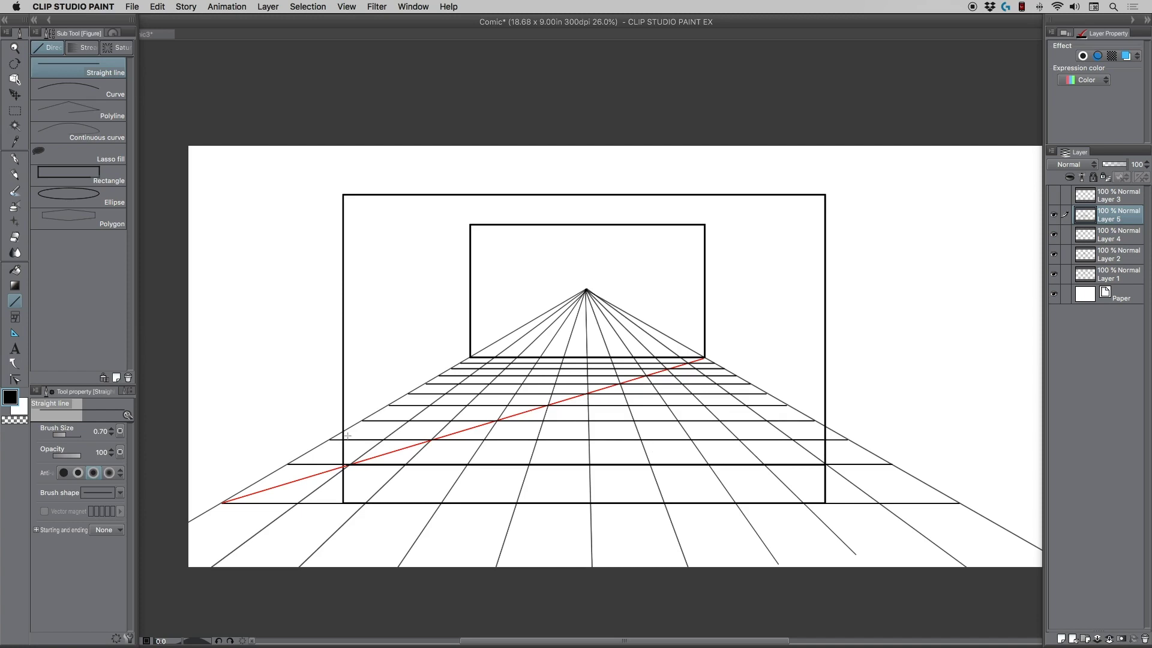
Step: Hide the red diagonal layer, then try merging Layer 2 into Layer 1 and undo it
{"action": "left_click", "coordinate": [1053, 234]}
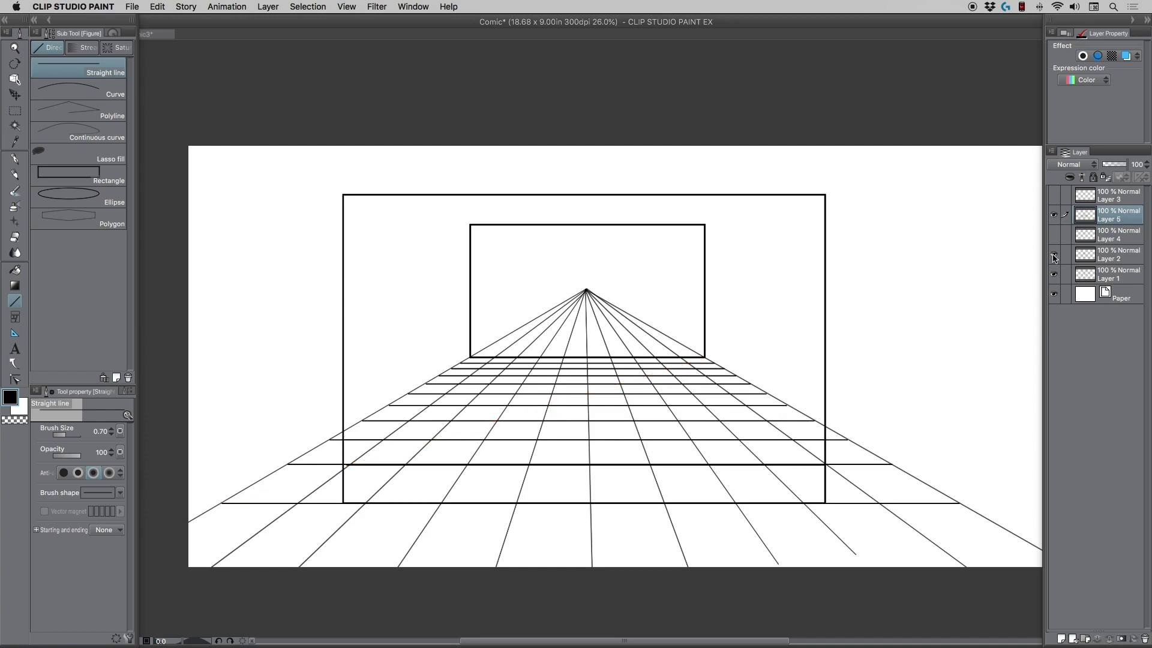
{"action": "left_click", "coordinate": [1053, 254]}
{"action": "left_click", "coordinate": [1053, 254]}
{"action": "left_click", "coordinate": [1087, 252]}
{"action": "key", "text": "super+e"}
{"action": "left_click", "coordinate": [1054, 256]}
{"action": "left_click", "coordinate": [1054, 256]}
{"action": "left_click", "coordinate": [1053, 255]}
{"action": "key", "text": "super+z"}
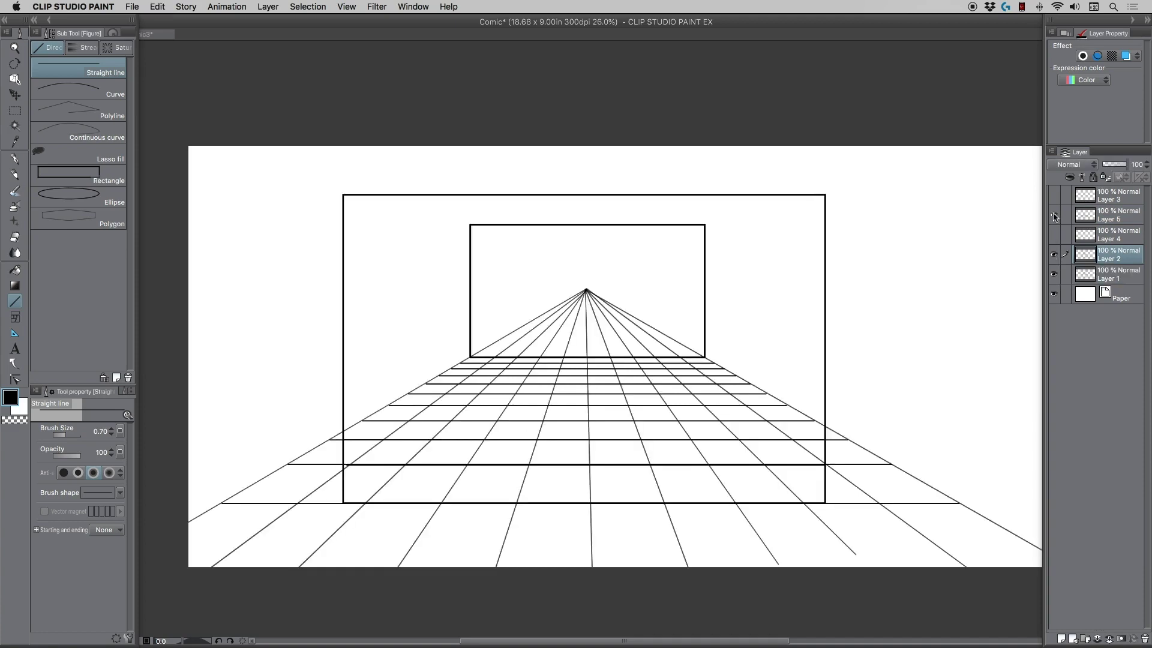
Step: Move Layer 5 below Layer 4 and merge the horizontal tile lines down into Layer 2
{"action": "left_click_drag", "start_coordinate": [1109, 217], "coordinate": [1109, 237]}
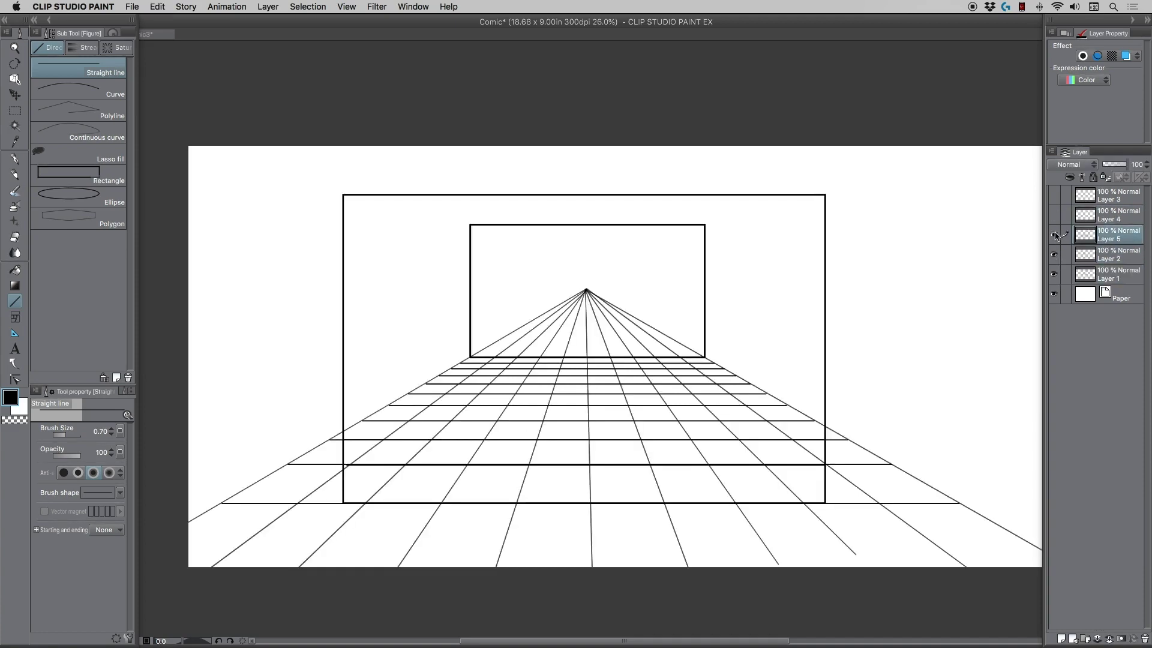
{"action": "left_click", "coordinate": [1053, 235]}
{"action": "left_click", "coordinate": [1054, 234]}
{"action": "left_click", "coordinate": [1054, 255]}
{"action": "left_click", "coordinate": [1054, 255]}
{"action": "key", "text": "super+e"}
{"action": "left_click", "coordinate": [1054, 234]}
{"action": "left_click", "coordinate": [1054, 235]}
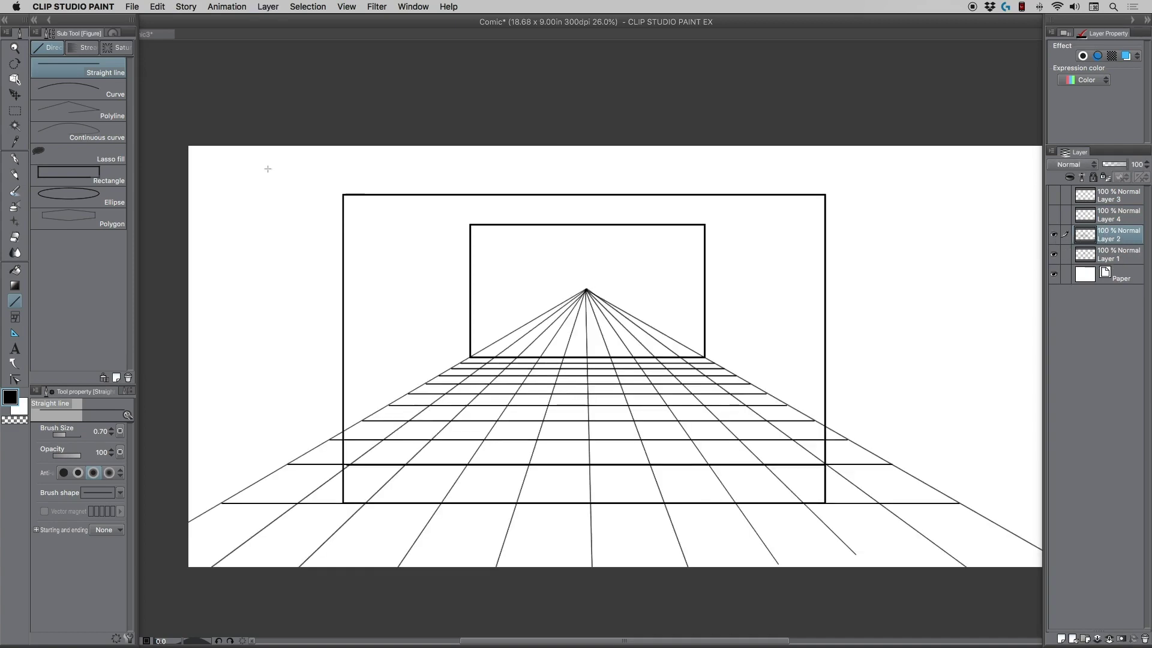
{"action": "left_click", "coordinate": [14, 110]}
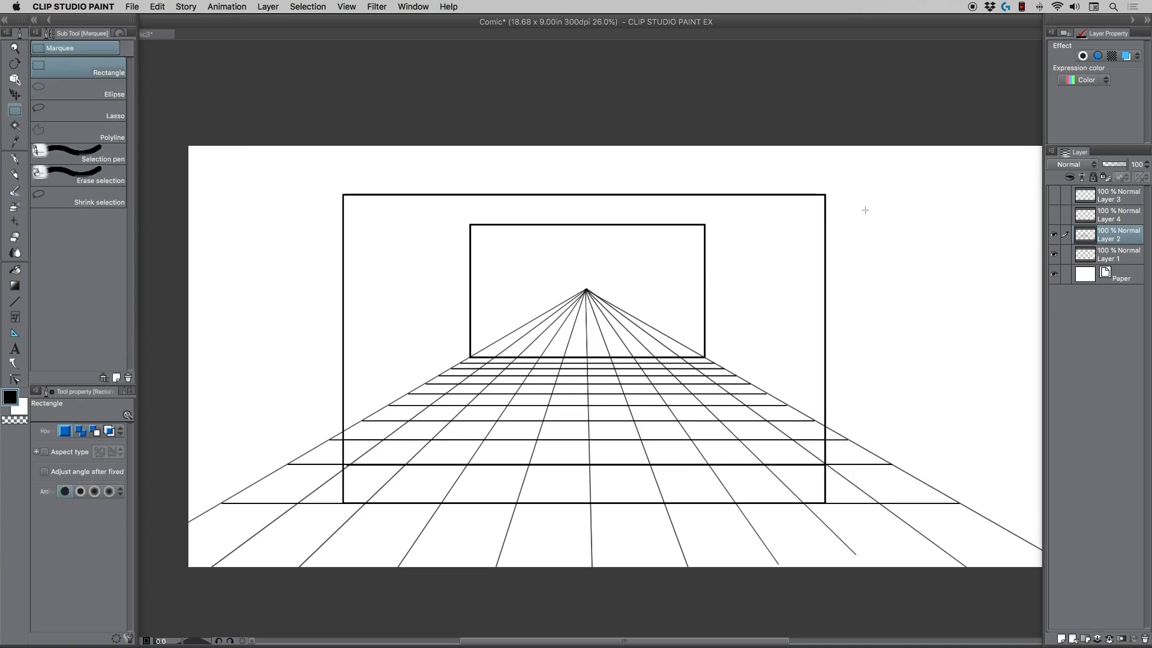
Step: Erase the grid lines above the back wall and left of the room frame
{"action": "left_click_drag", "start_coordinate": [279, 157], "coordinate": [865, 355]}
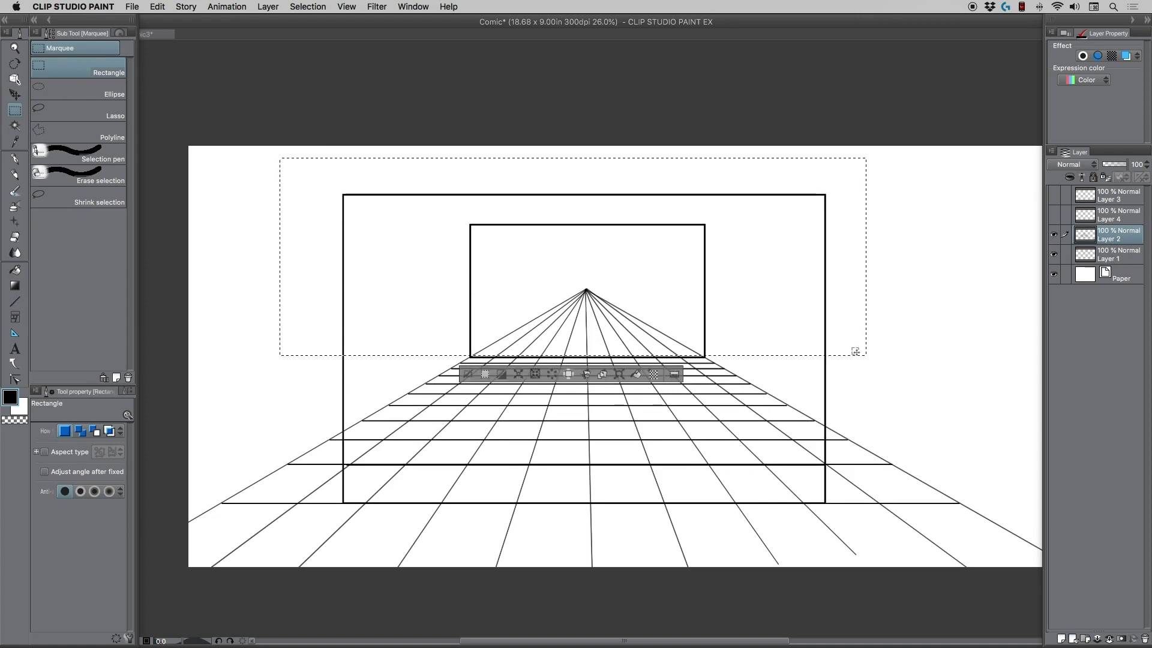
{"action": "key", "text": "Delete"}
{"action": "left_click", "coordinate": [407, 267]}
{"action": "mouse_move", "coordinate": [342, 188]}
{"action": "left_mouse_down"}
{"action": "mouse_move", "coordinate": [276, 586]}
{"action": "mouse_move", "coordinate": [174, 591]}
{"action": "left_mouse_up"}
{"action": "key", "text": "Delete"}
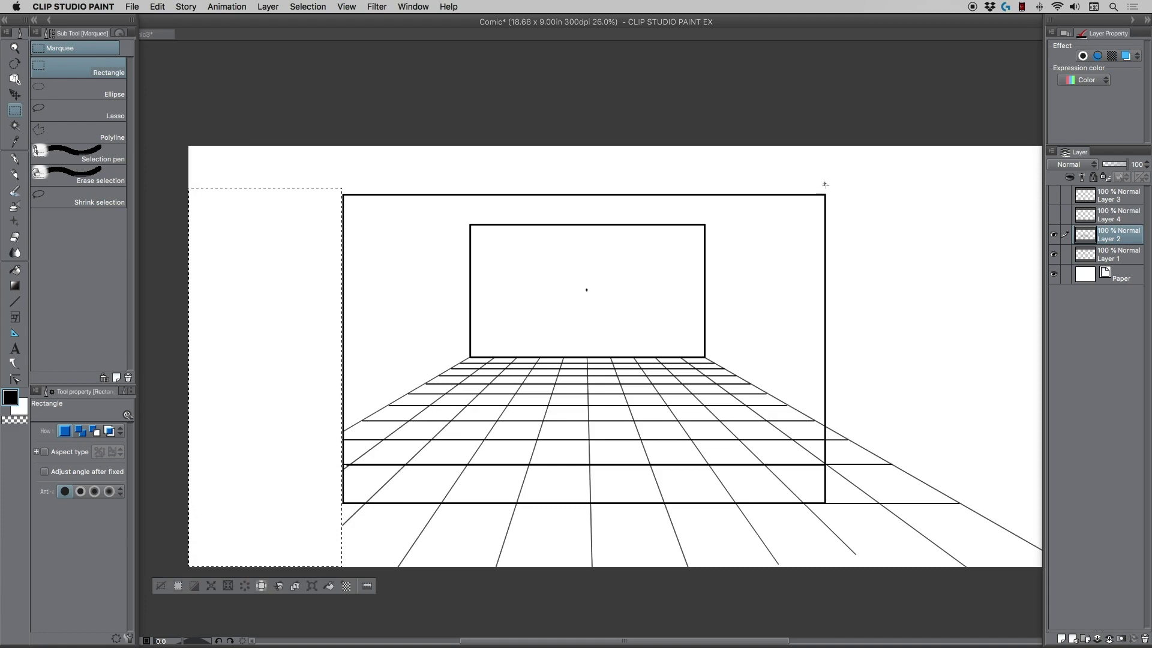
Step: Erase the grid lines right of and below the room, then rotate the canvas view
{"action": "left_click_drag", "start_coordinate": [825, 184], "coordinate": [934, 395]}
{"action": "left_click_drag", "start_coordinate": [1043, 608], "coordinate": [1043, 608]}
{"action": "mouse_move", "coordinate": [927, 610]}
{"action": "left_mouse_down"}
{"action": "mouse_move", "coordinate": [672, 594]}
{"action": "mouse_move", "coordinate": [264, 515]}
{"action": "mouse_move", "coordinate": [258, 503]}
{"action": "left_mouse_up"}
{"action": "key", "text": "Delete"}
{"action": "left_click", "coordinate": [486, 587]}
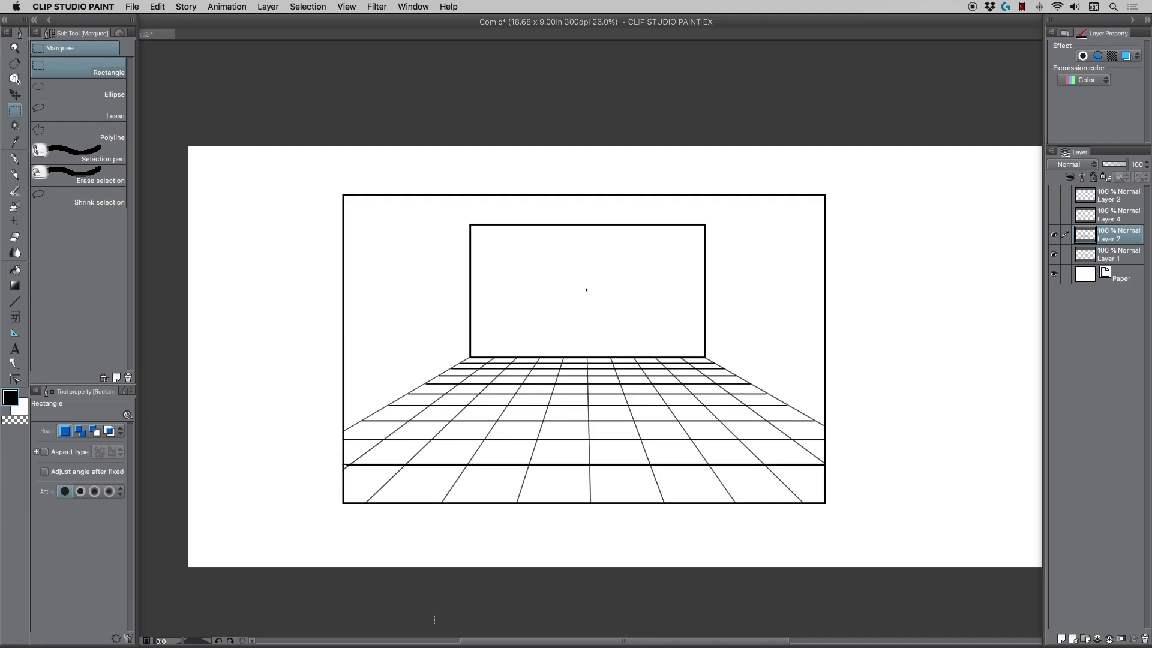
{"action": "key", "text": "r"}
{"action": "left_click_drag", "start_coordinate": [236, 346], "coordinate": [543, 104]}
Step: Add a new layer for the windows and set the drawing colour to red
{"action": "key", "text": "p"}
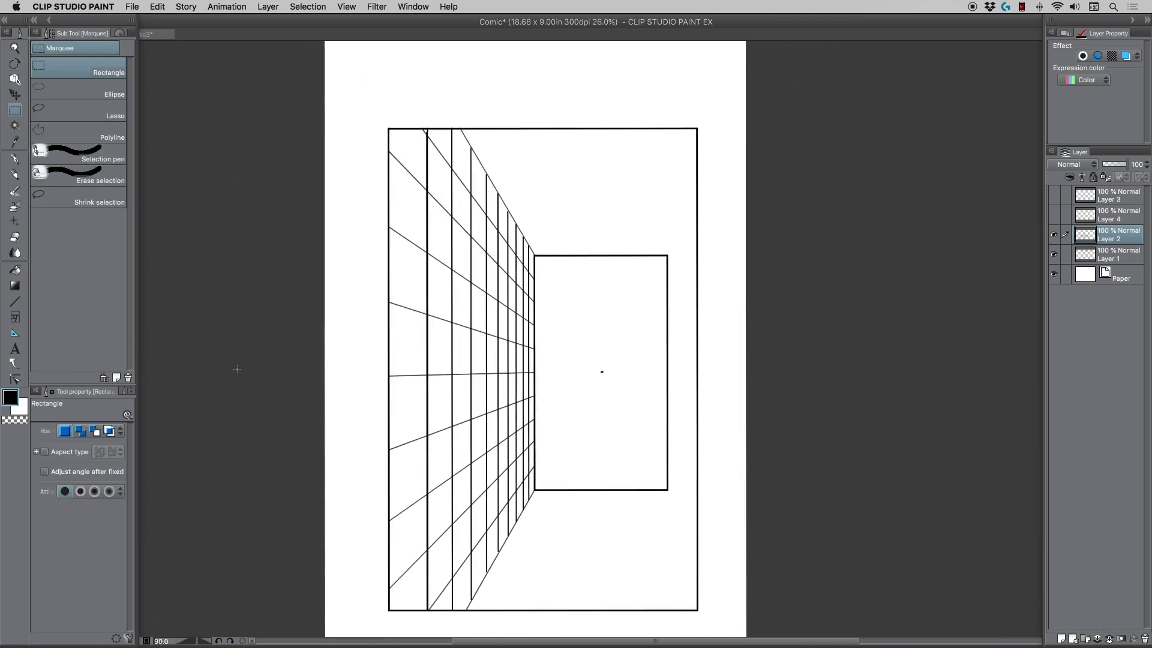
{"action": "left_click", "coordinate": [15, 175]}
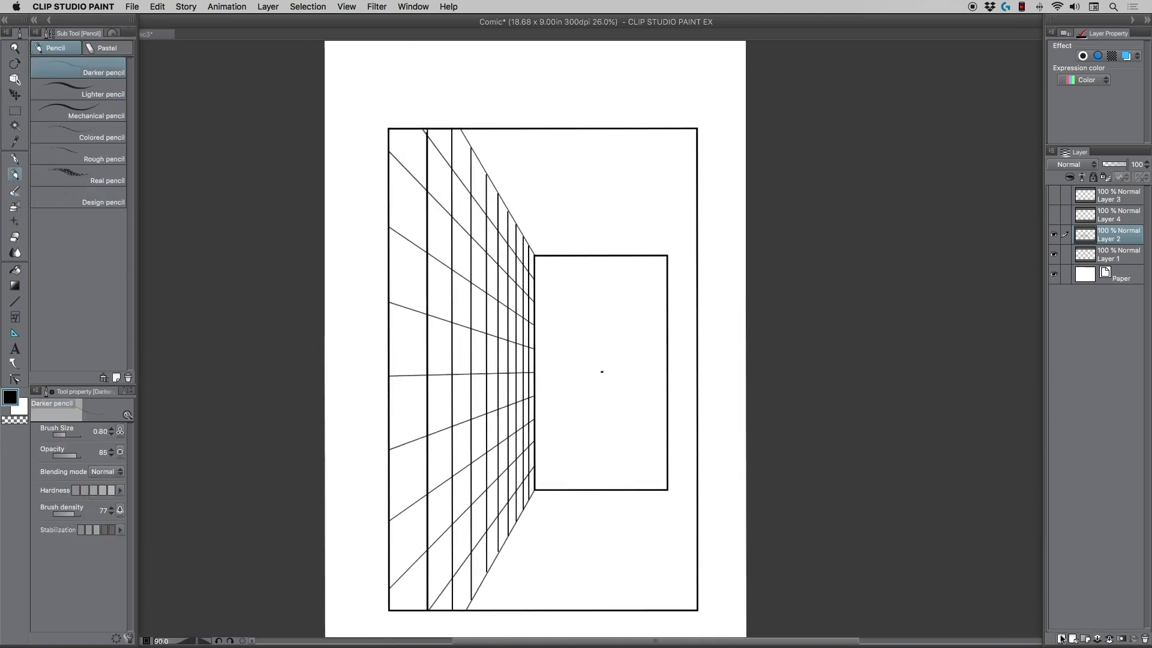
{"action": "left_click", "coordinate": [1061, 639]}
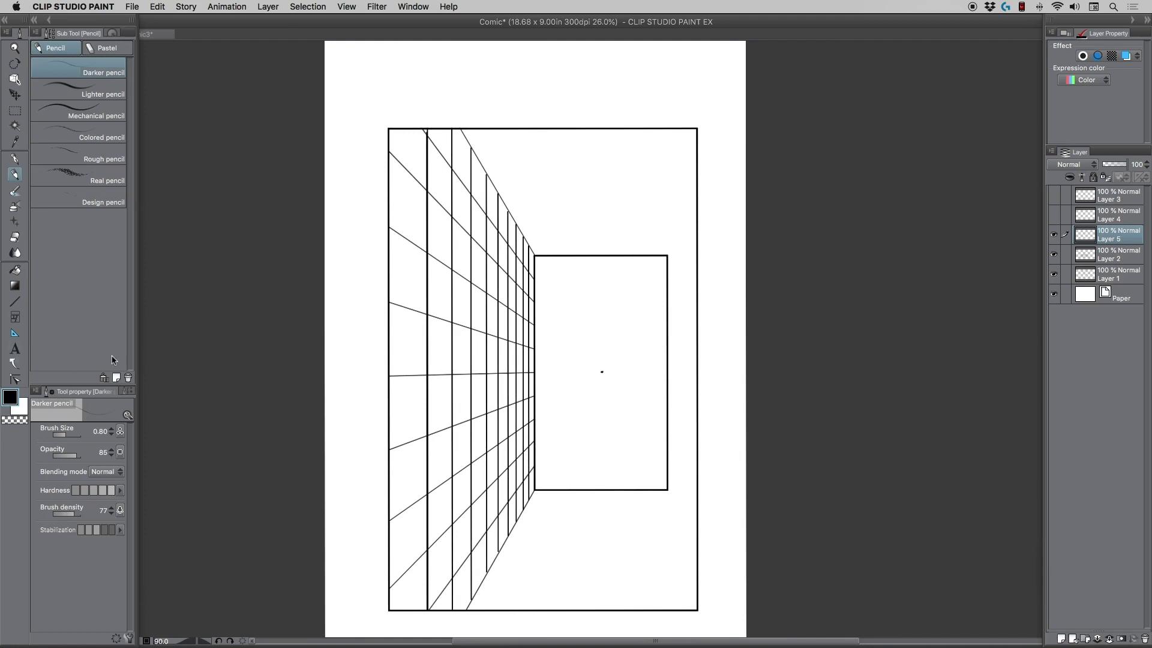
{"action": "double_click", "coordinate": [11, 398]}
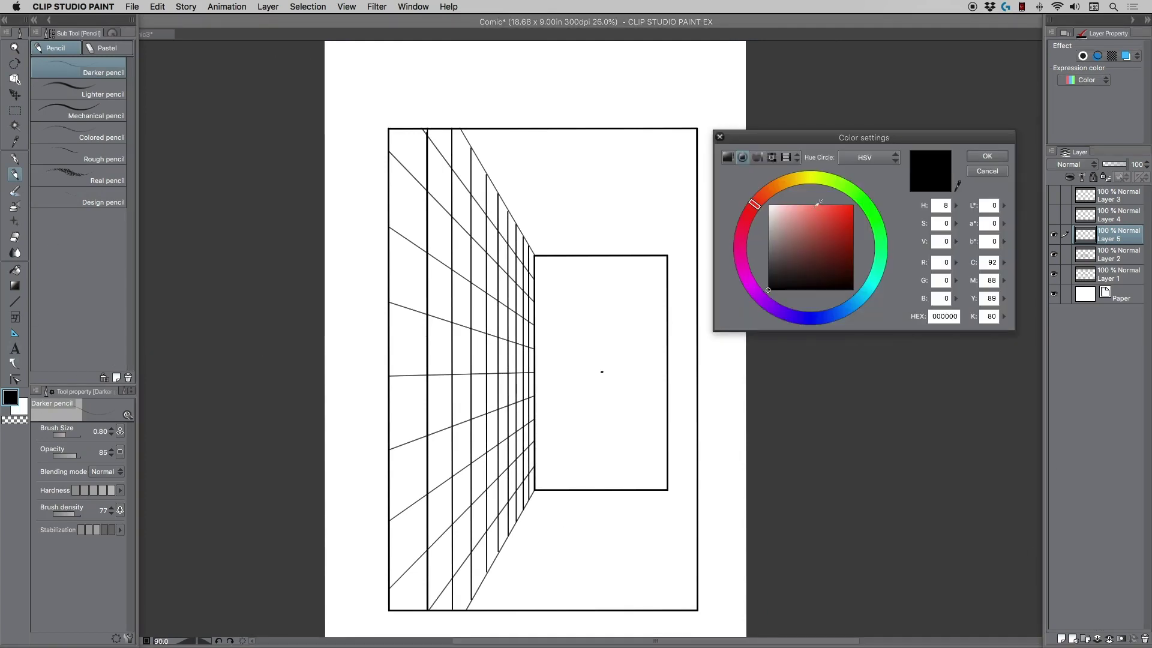
{"action": "left_click", "coordinate": [846, 213]}
{"action": "left_click", "coordinate": [969, 157]}
Step: Sketch trial red window outlines on the wall with the G-pen at size 2, then delete them
{"action": "left_click", "coordinate": [14, 159]}
{"action": "key", "text": "["}
{"action": "mouse_move", "coordinate": [427, 191]}
{"action": "left_mouse_down"}
{"action": "mouse_move", "coordinate": [469, 235]}
{"action": "mouse_move", "coordinate": [473, 373]}
{"action": "mouse_move", "coordinate": [426, 373]}
{"action": "mouse_move", "coordinate": [429, 219]}
{"action": "mouse_move", "coordinate": [428, 364]}
{"action": "left_mouse_up"}
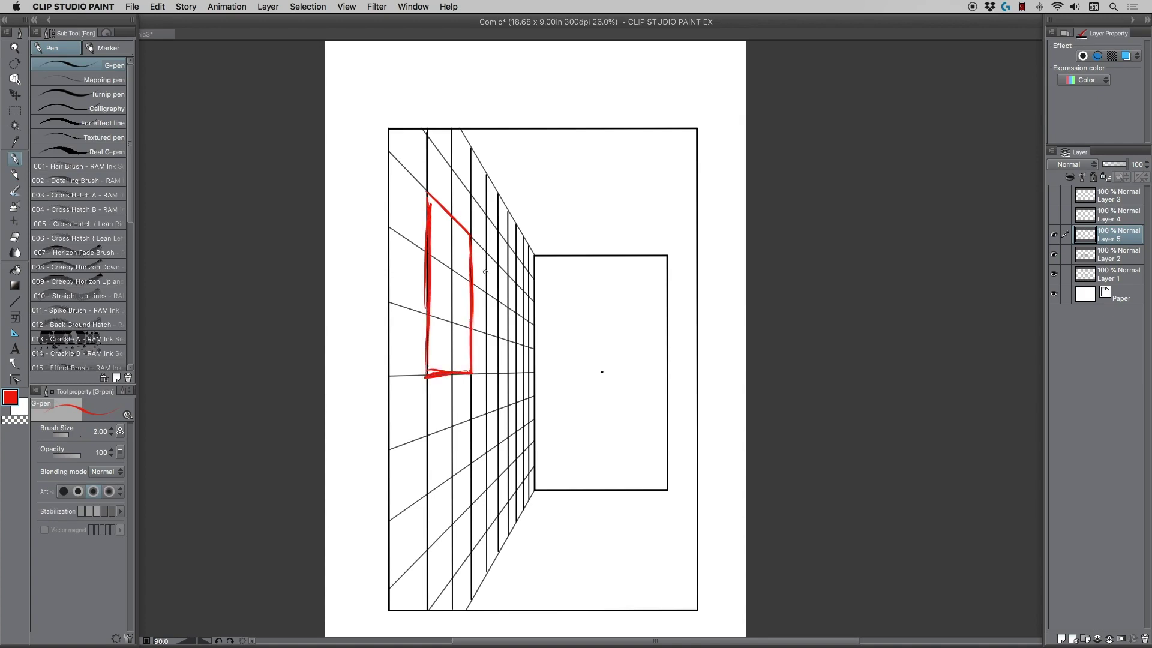
{"action": "left_click_drag", "start_coordinate": [487, 250], "coordinate": [487, 360]}
{"action": "left_click_drag", "start_coordinate": [488, 304], "coordinate": [487, 373]}
{"action": "mouse_move", "coordinate": [486, 255]}
{"action": "left_mouse_down"}
{"action": "mouse_move", "coordinate": [510, 279]}
{"action": "mouse_move", "coordinate": [505, 372]}
{"action": "left_mouse_up"}
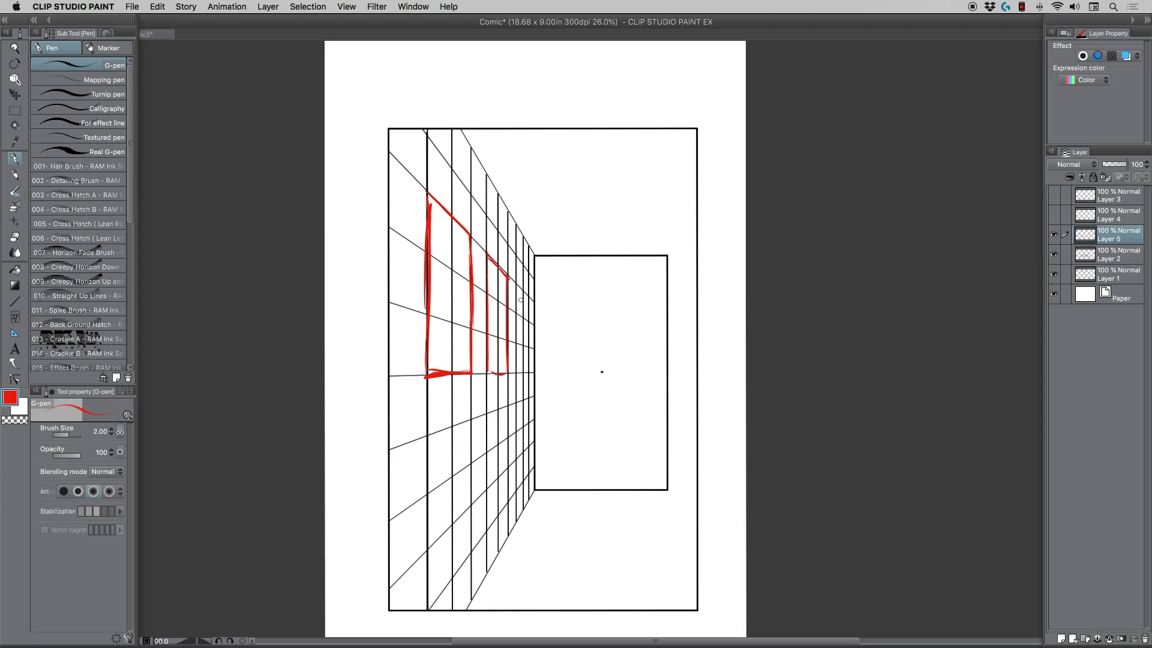
{"action": "mouse_move", "coordinate": [516, 286]}
{"action": "left_mouse_down"}
{"action": "mouse_move", "coordinate": [516, 373]}
{"action": "mouse_move", "coordinate": [528, 298]}
{"action": "mouse_move", "coordinate": [530, 372]}
{"action": "left_mouse_up"}
{"action": "key", "text": "Delete"}
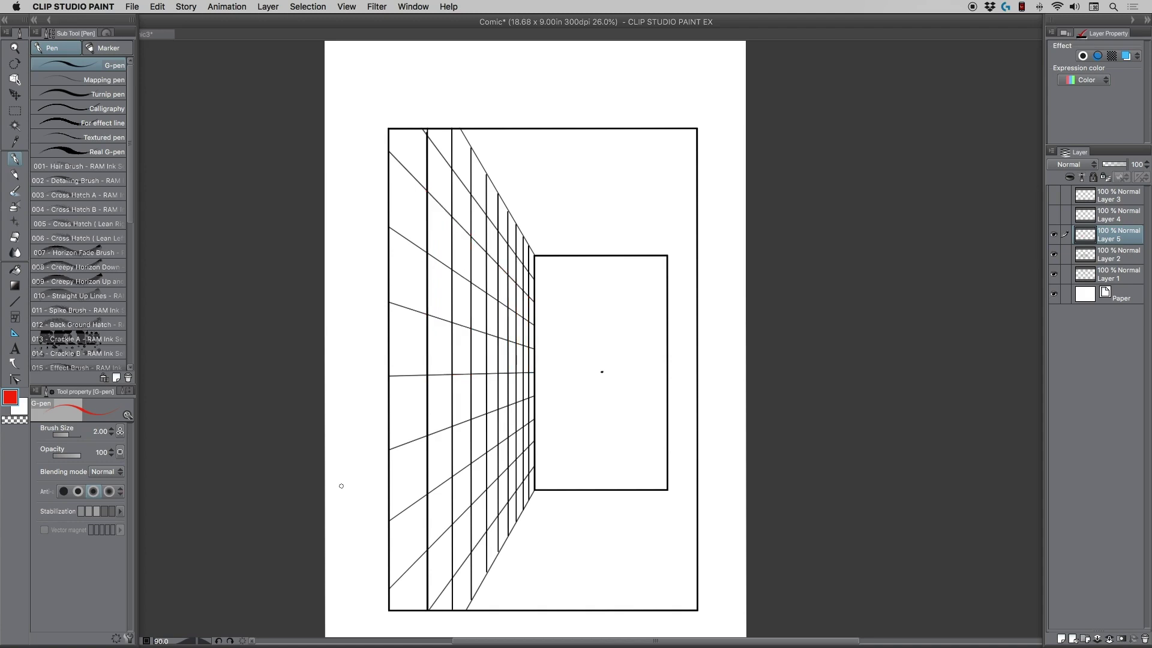